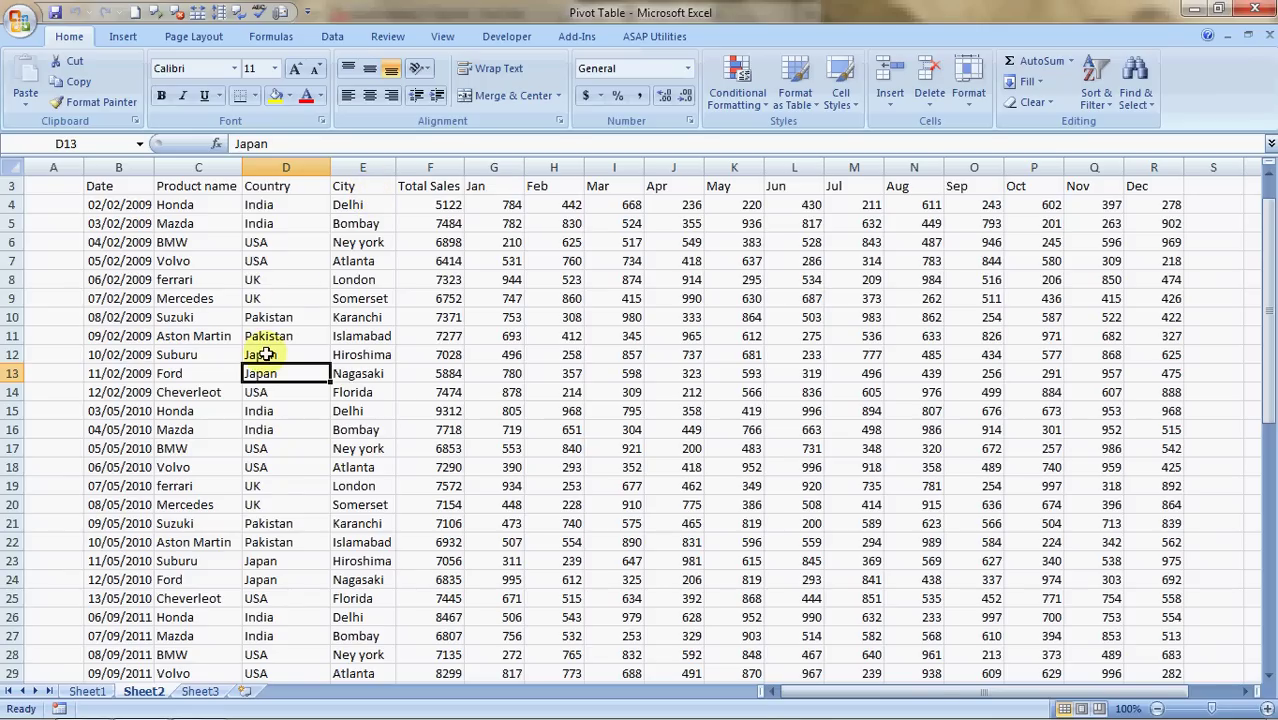
Step: Browse the Country column down to the Japan entry and its Total Sales value in F13
left_click(265, 354)
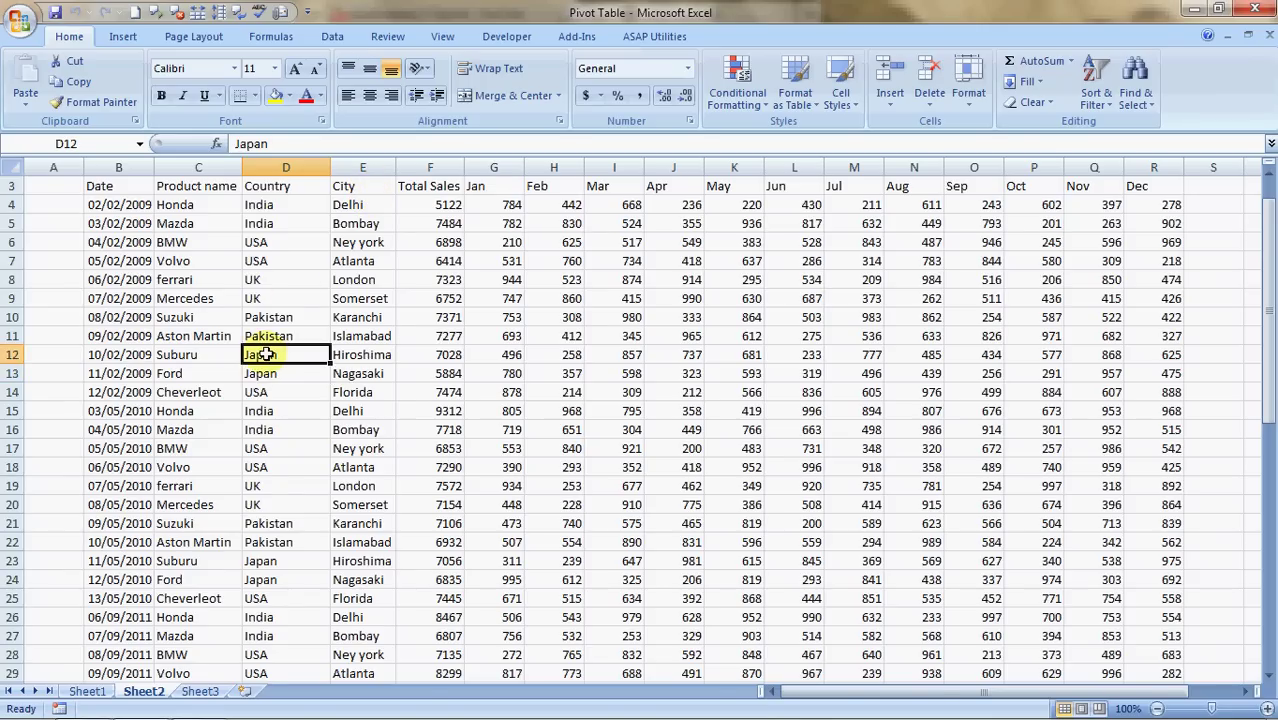
key("ctrl+Up")
key("ctrl+Up")
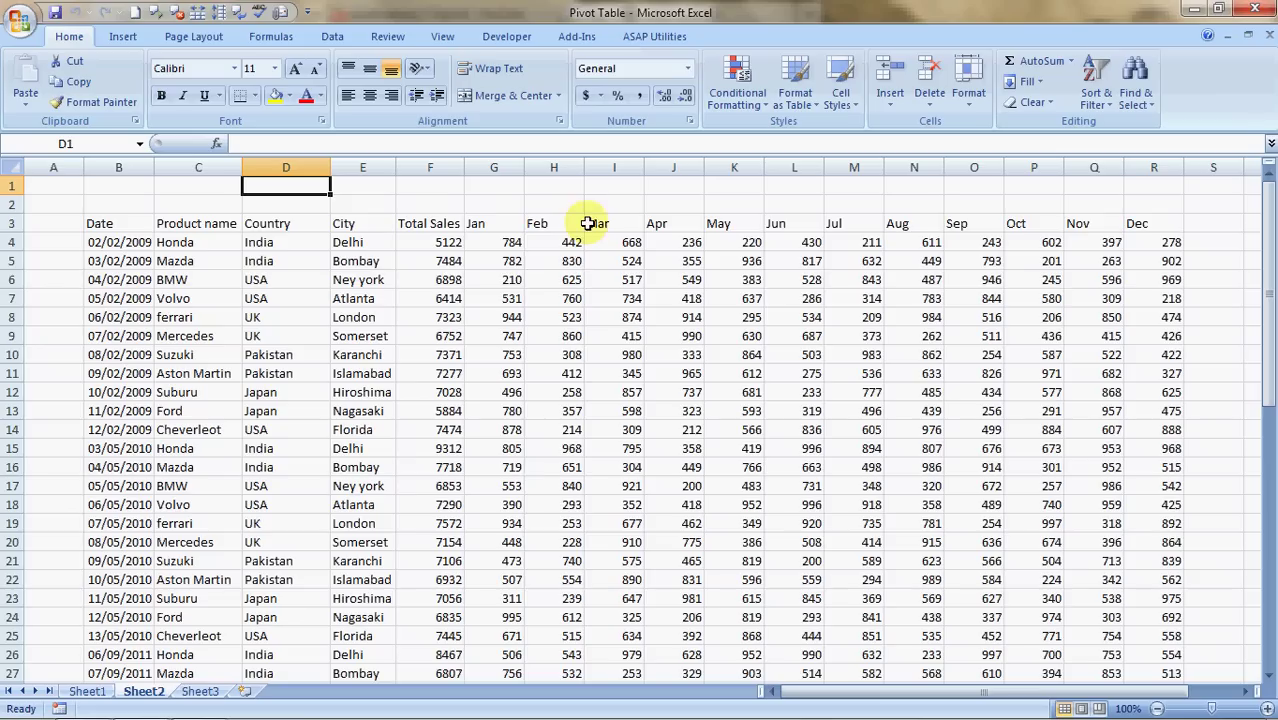
key("Down")
key("Down")
key("Down")
key("Down")
key("Down")
key("Down")
key("Down")
key("Down")
key("Down")
key("Down")
key("Down")
key("Down")
key("Down")
key("Down")
key("Down")
key("Down")
key("Down")
key("Down")
key("Down")
key("Down")
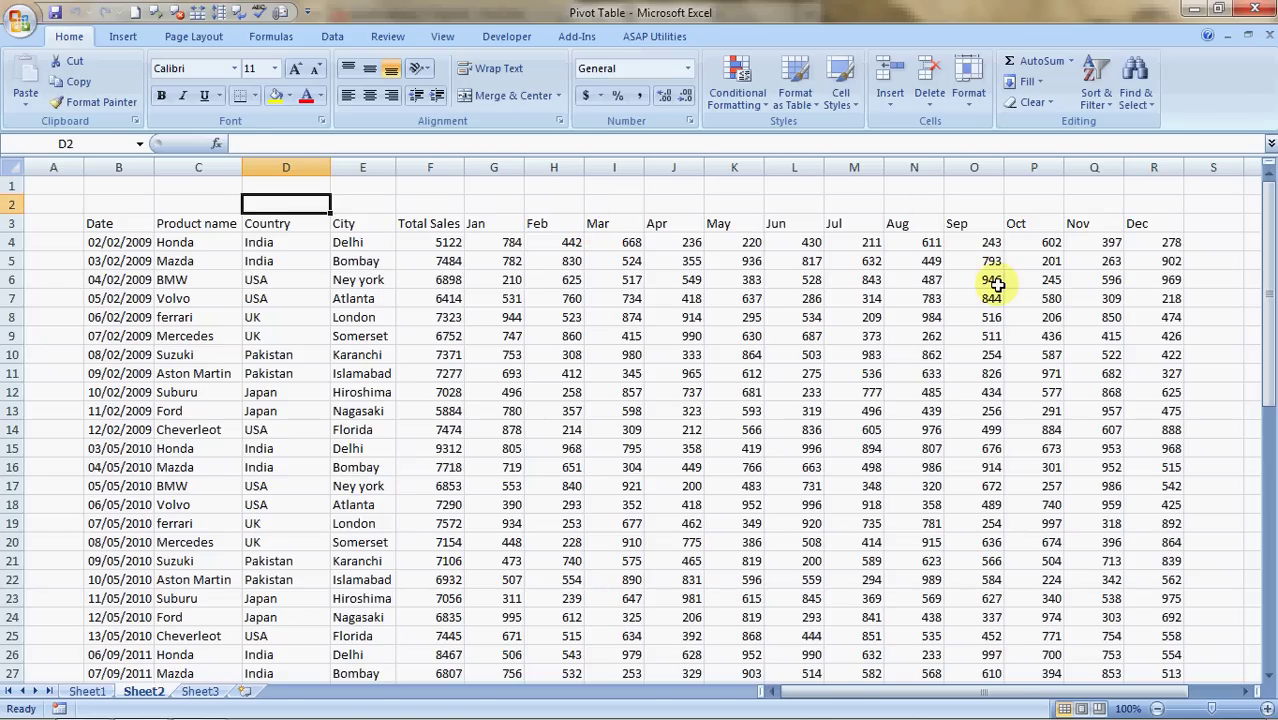
key("Down")
key("Down")
key("Down")
key("Down")
key("Down")
key("Down")
key("Down")
key("Down")
key("Down")
key("Down")
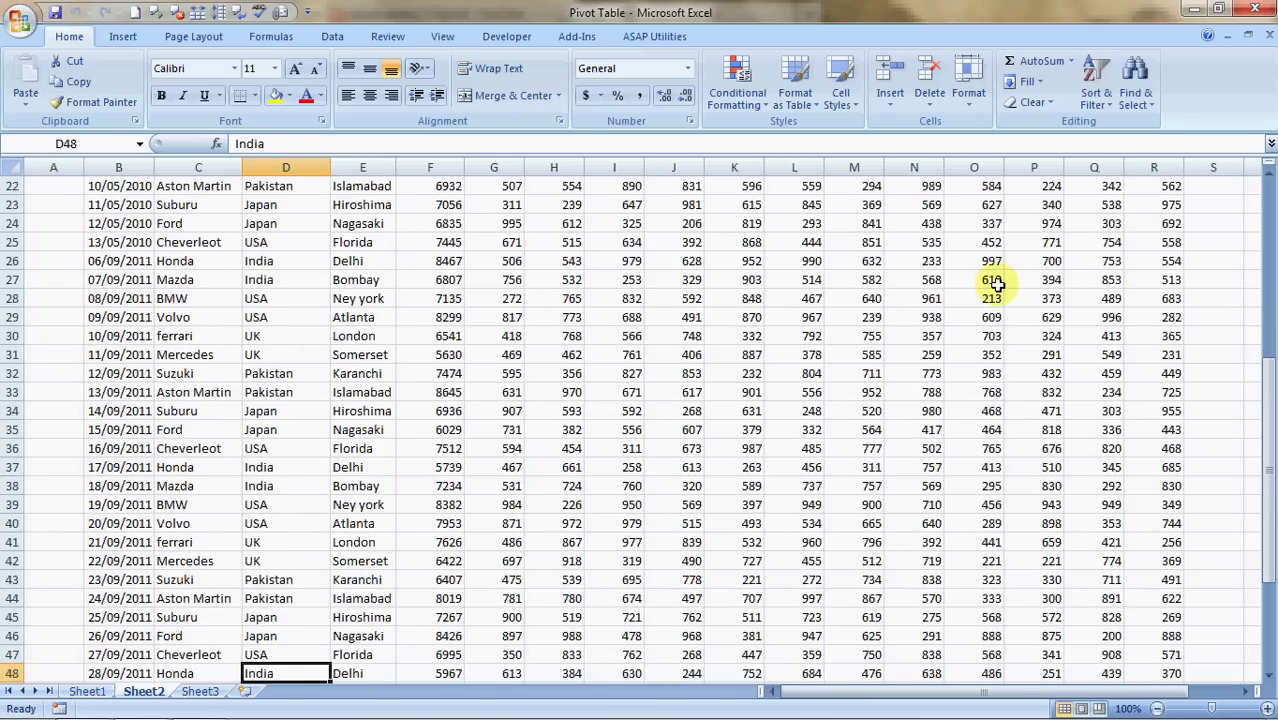
key("Down")
key("Down")
key("Down")
key("Down")
key("Down")
key("Down")
key("Down")
key("Down")
key("Down")
key("Down")
key("Down")
key("Down")
key("Up")
key("Up")
key("Up")
key("Up")
key("Up")
key("Up")
key("Up")
key("Up")
key("Up")
key("Up")
key("Up")
key("Up")
key("Up")
key("Up")
key("Up")
key("Up")
key("Up")
key("Up")
key("Up")
key("Up")
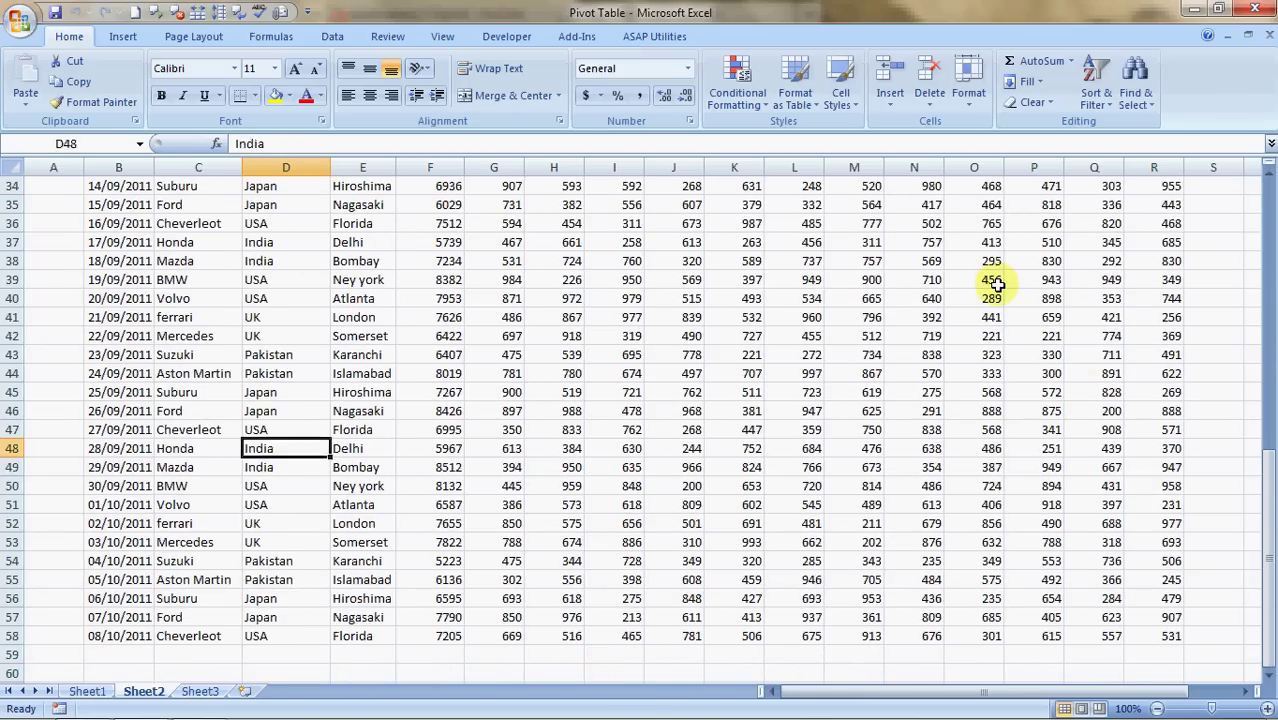
key("Up")
key("Up")
key("Up")
key("Up")
key("Up")
key("Up")
key("Up")
key("Up")
key("Up")
key("Up")
key("Up")
key("Up")
key("Up")
key("Up")
key("Up")
key("Up")
key("Up")
key("Up")
key("Up")
key("Up")
key("Down")
key("Down")
key("Down")
key("Down")
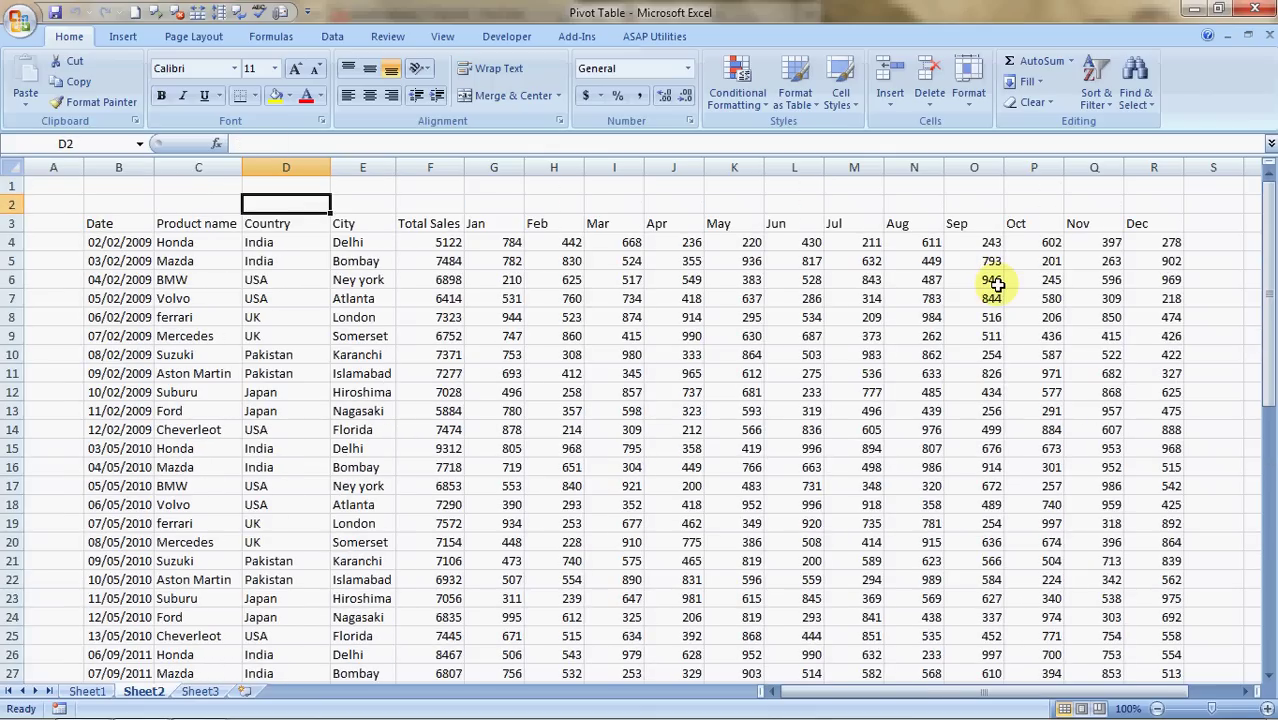
key("Down")
key("Down")
key("Down")
key("Down")
key("Down")
key("Down")
key("Down")
key("Down")
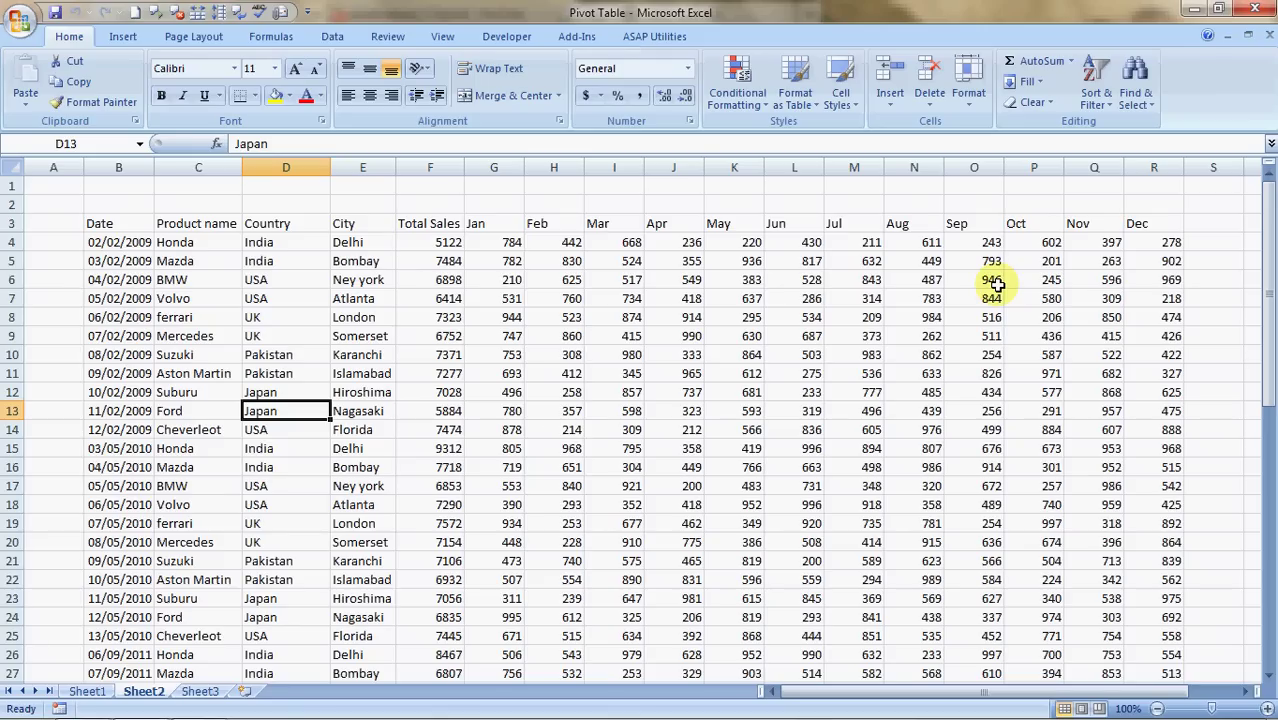
key("Right")
key("Right")
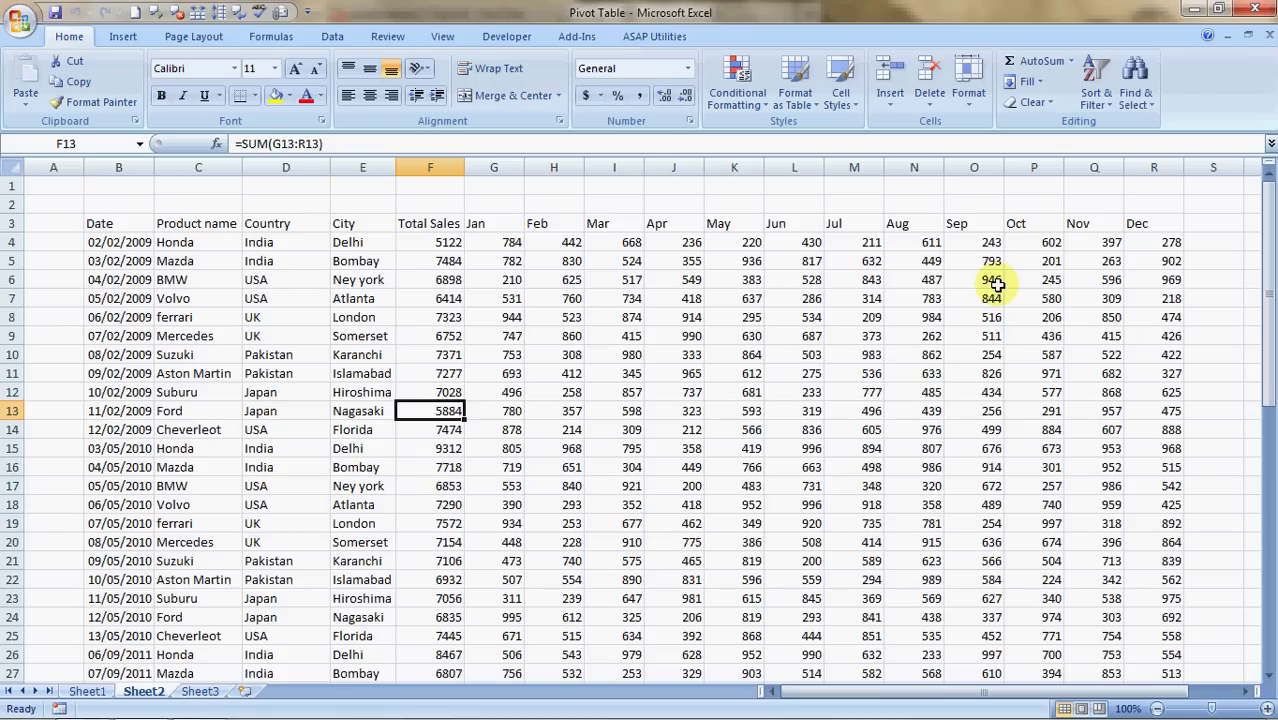
Step: Select the whole sales table B3:R58 and start a PivotTable on a new worksheet
key("ctrl+a")
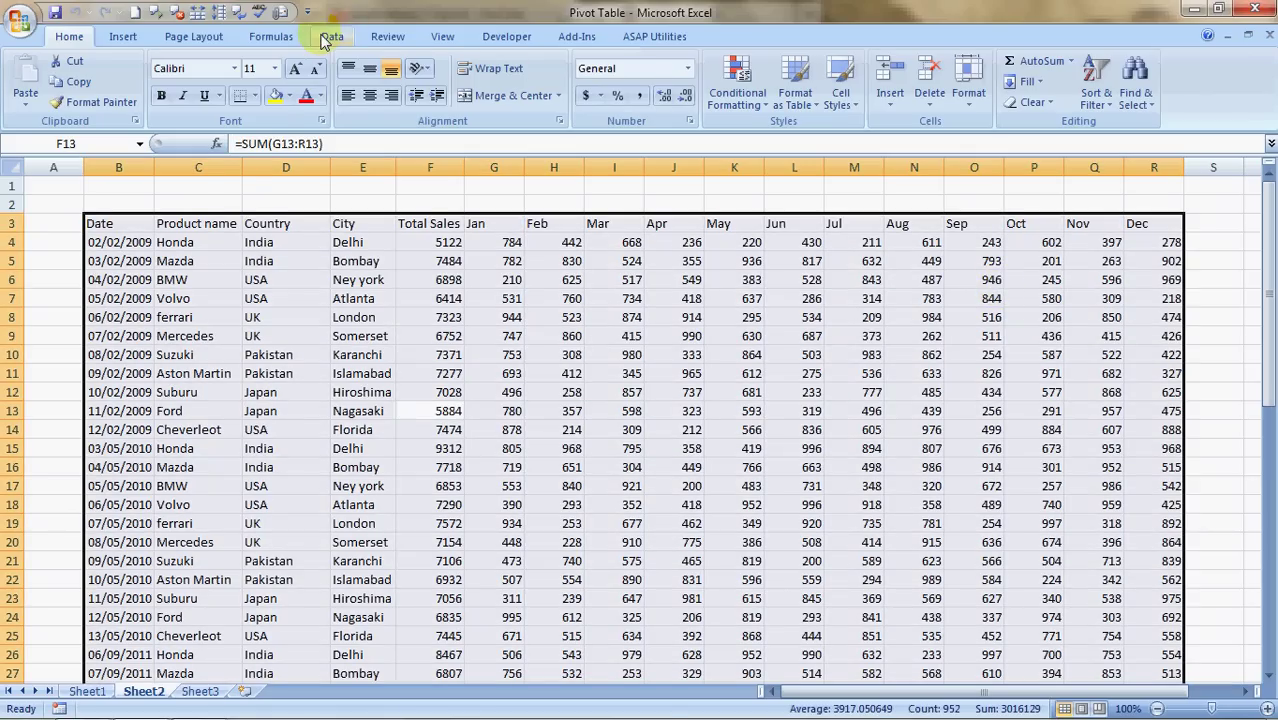
left_click(120, 36)
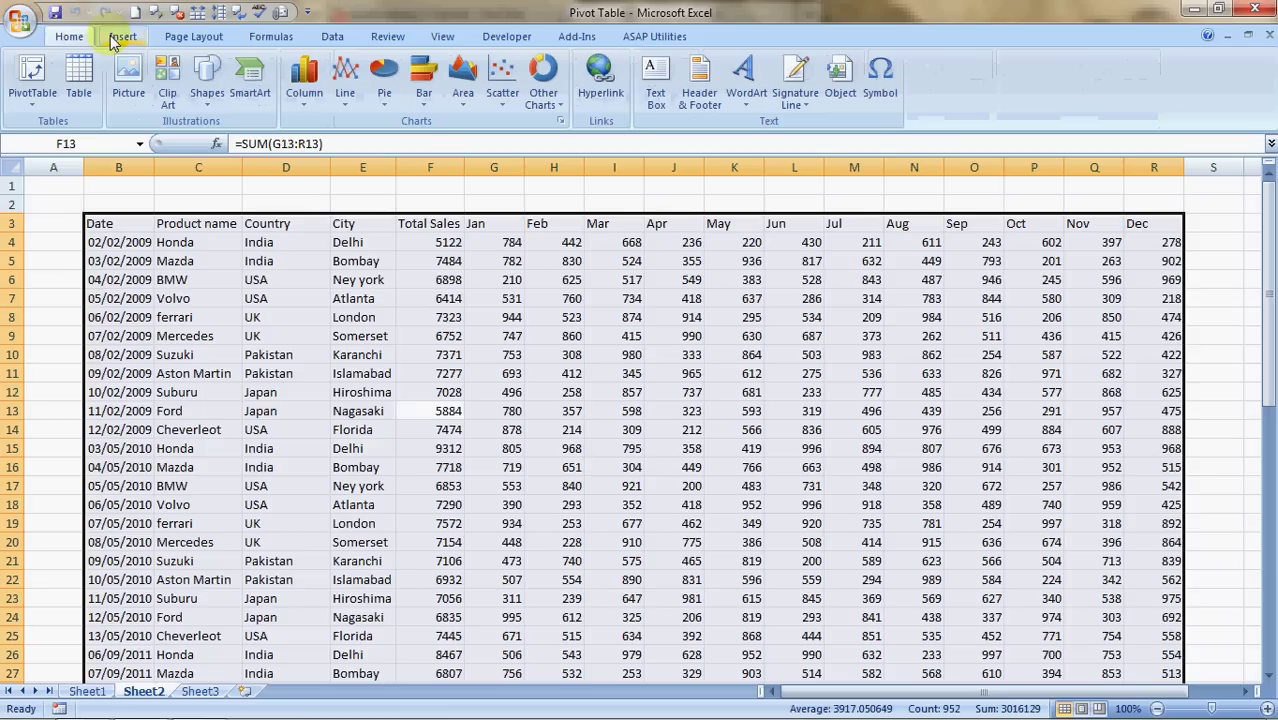
left_click(33, 97)
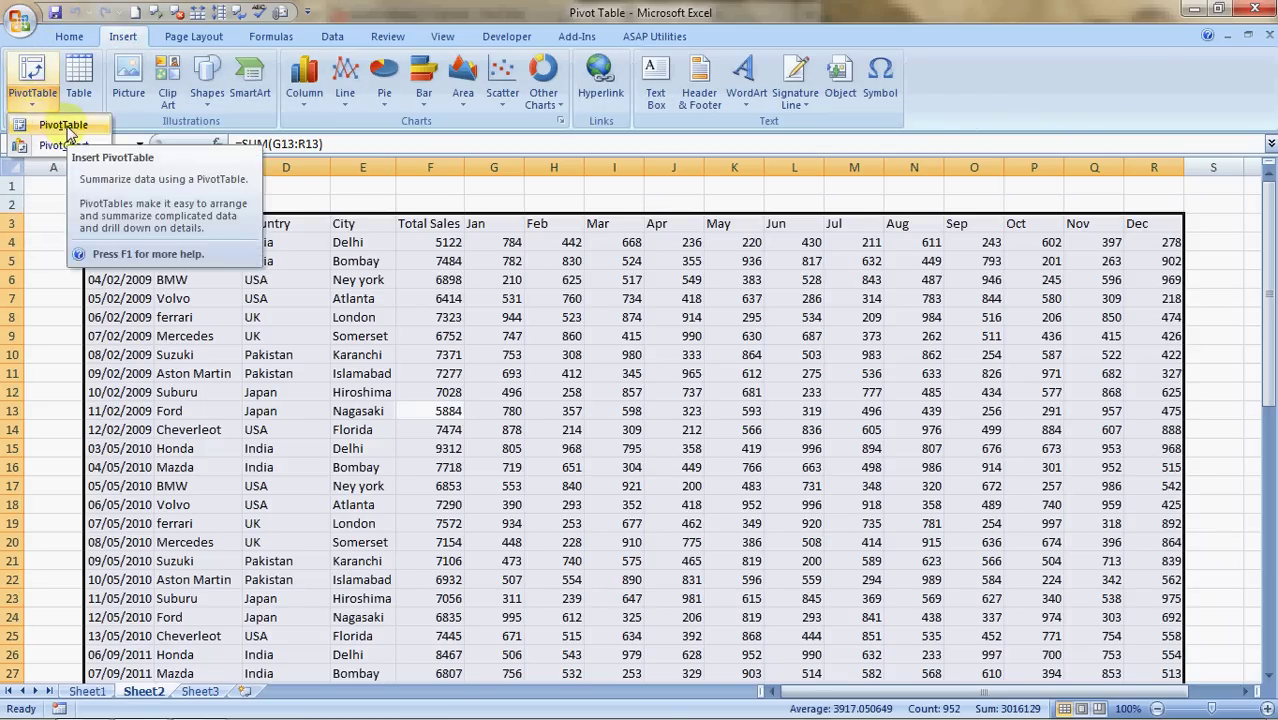
left_click(66, 128)
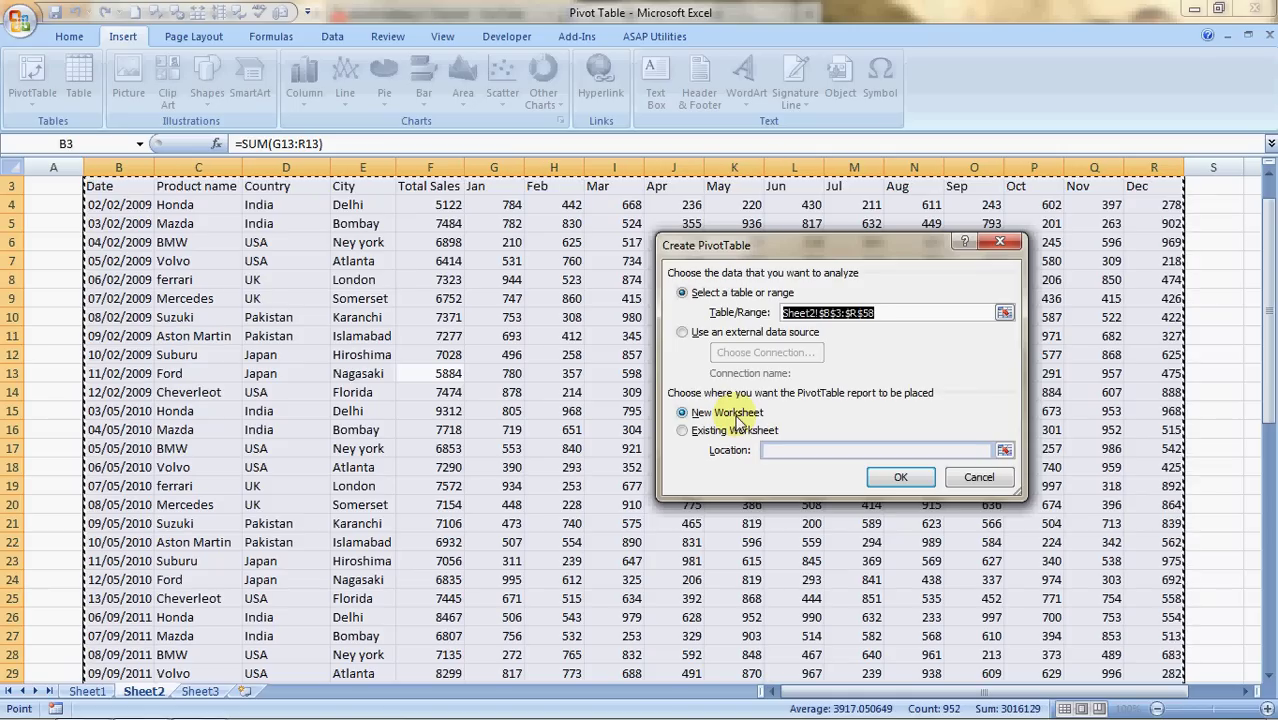
Step: Create PivotTable4 on a new sheet and add Country as a report filter set to (All)
left_click(899, 477)
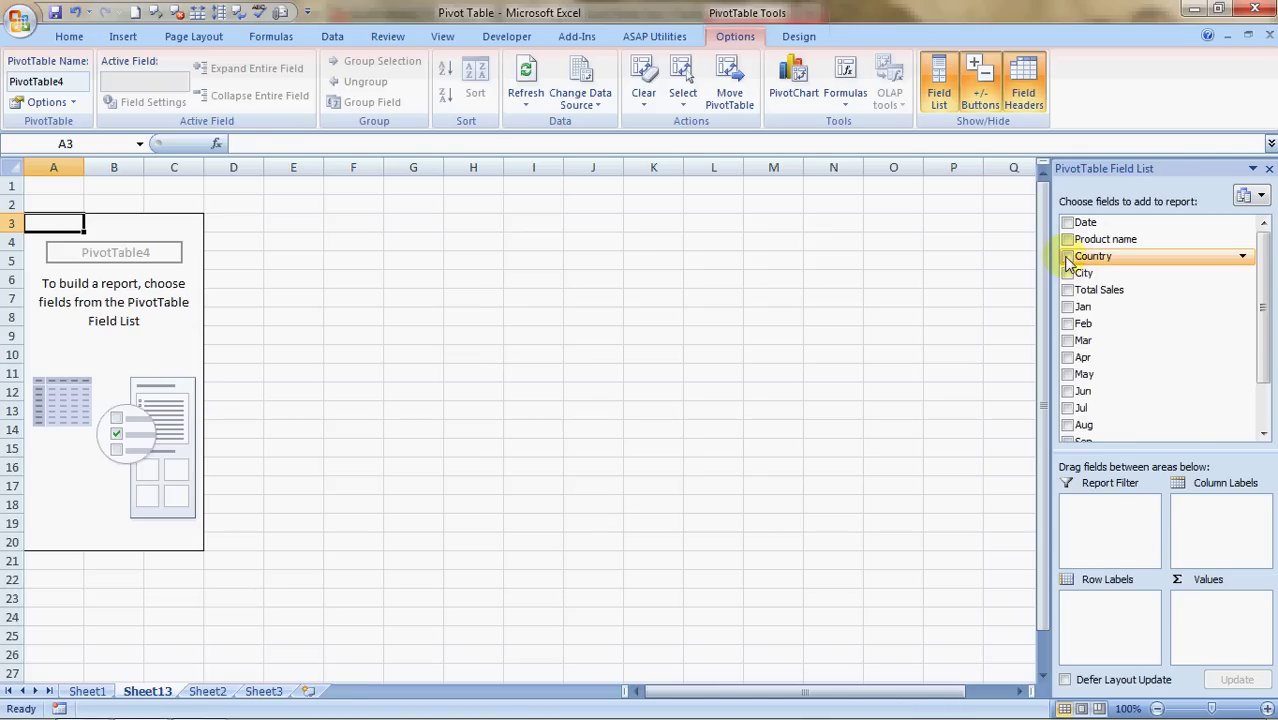
left_click_drag(1068, 258, 1088, 518)
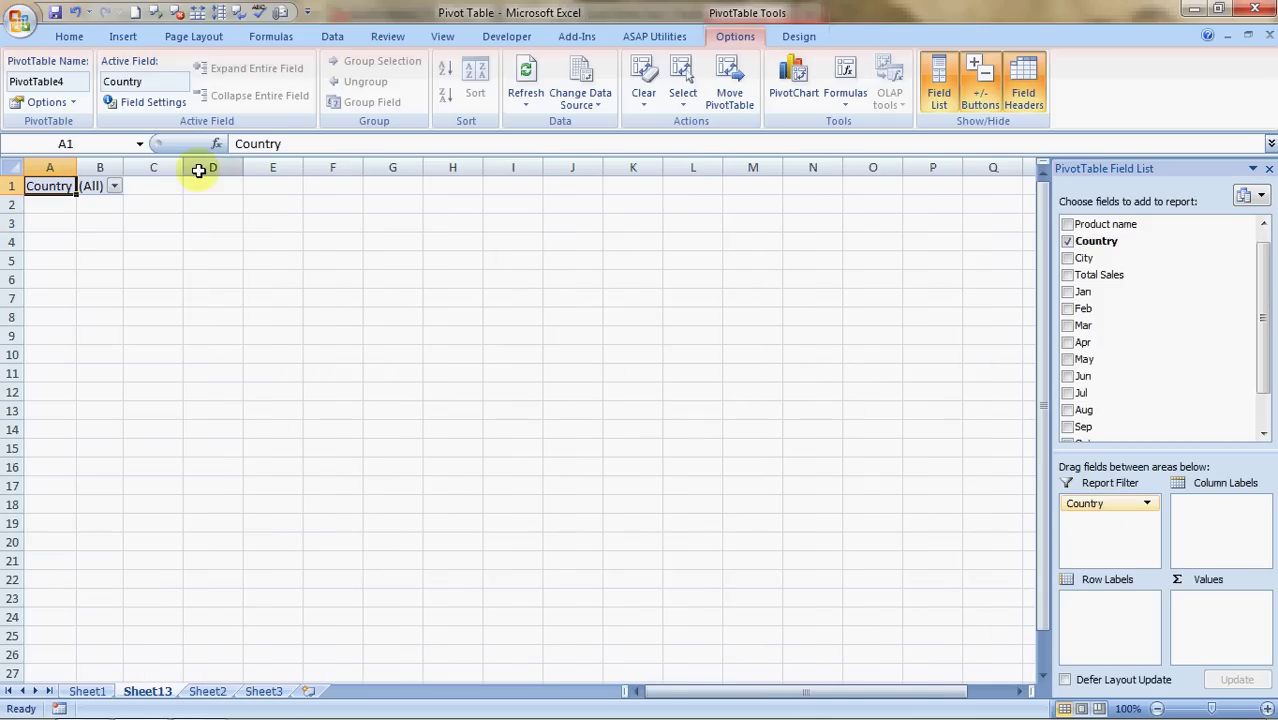
left_click(116, 188)
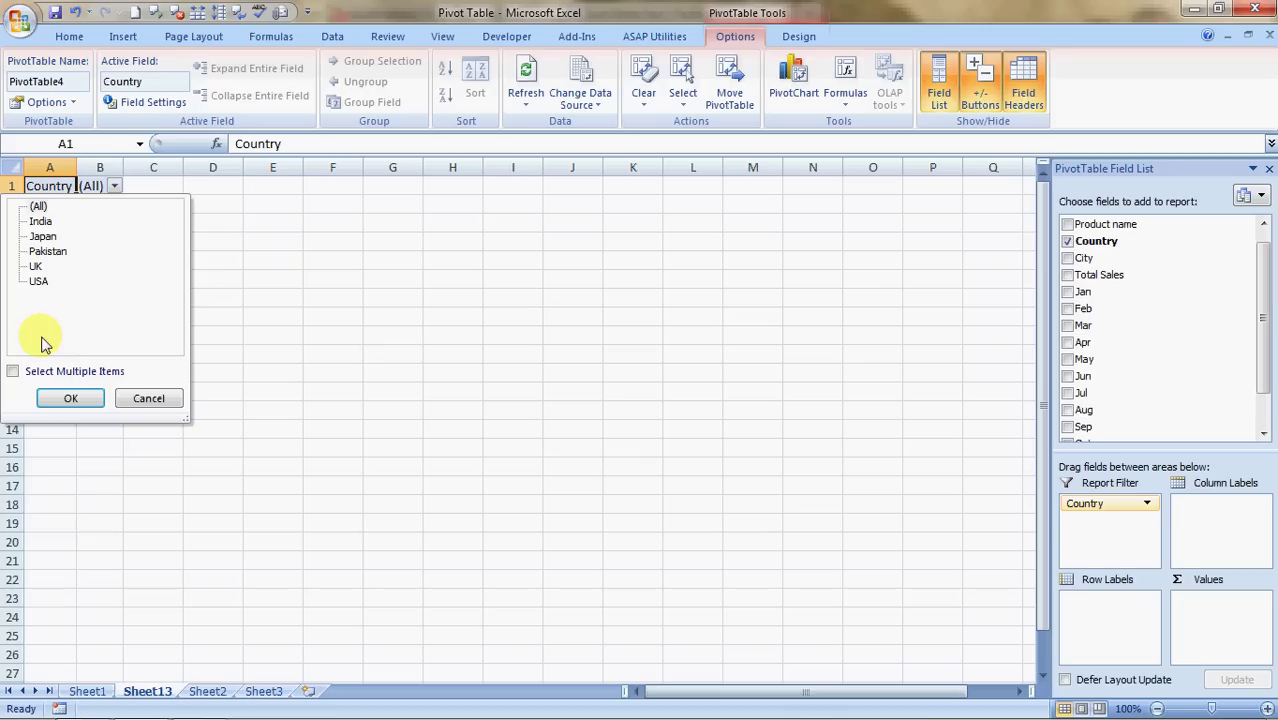
left_click(70, 398)
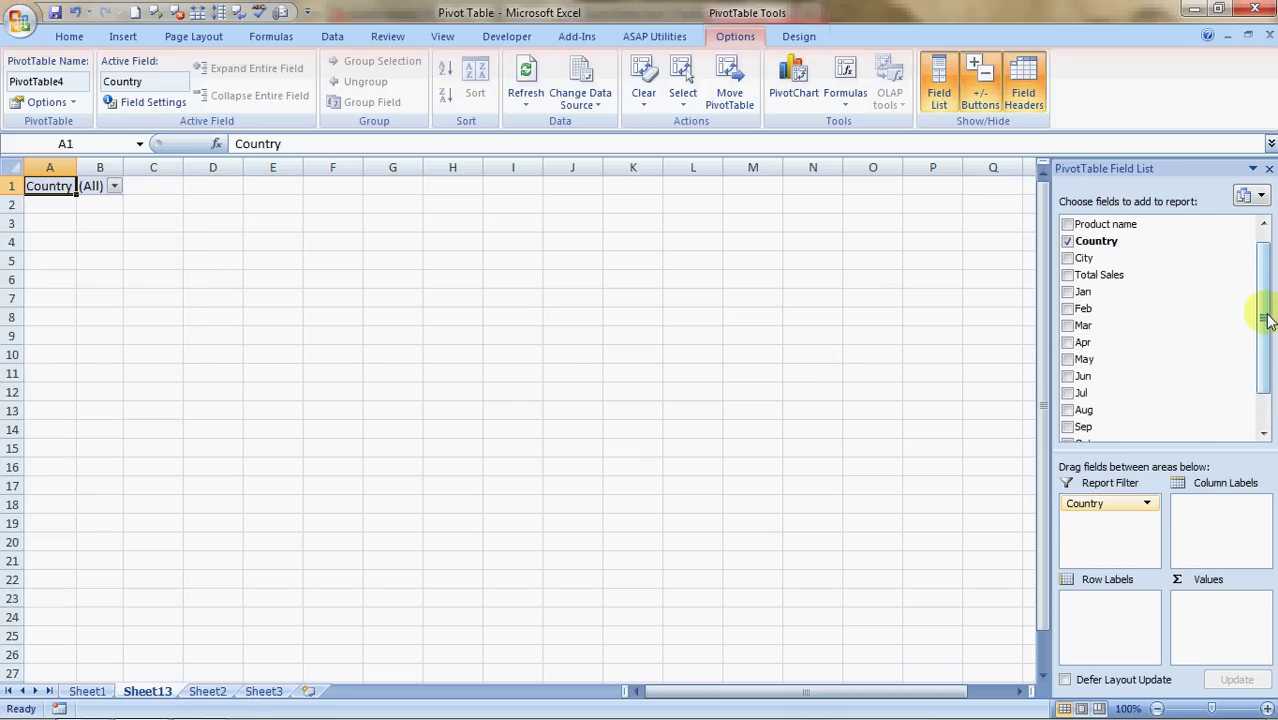
Step: Move Country to Row Labels, nest Product name beneath it, and sum Total Sales into Values
left_click_drag(1258, 277, 1258, 262)
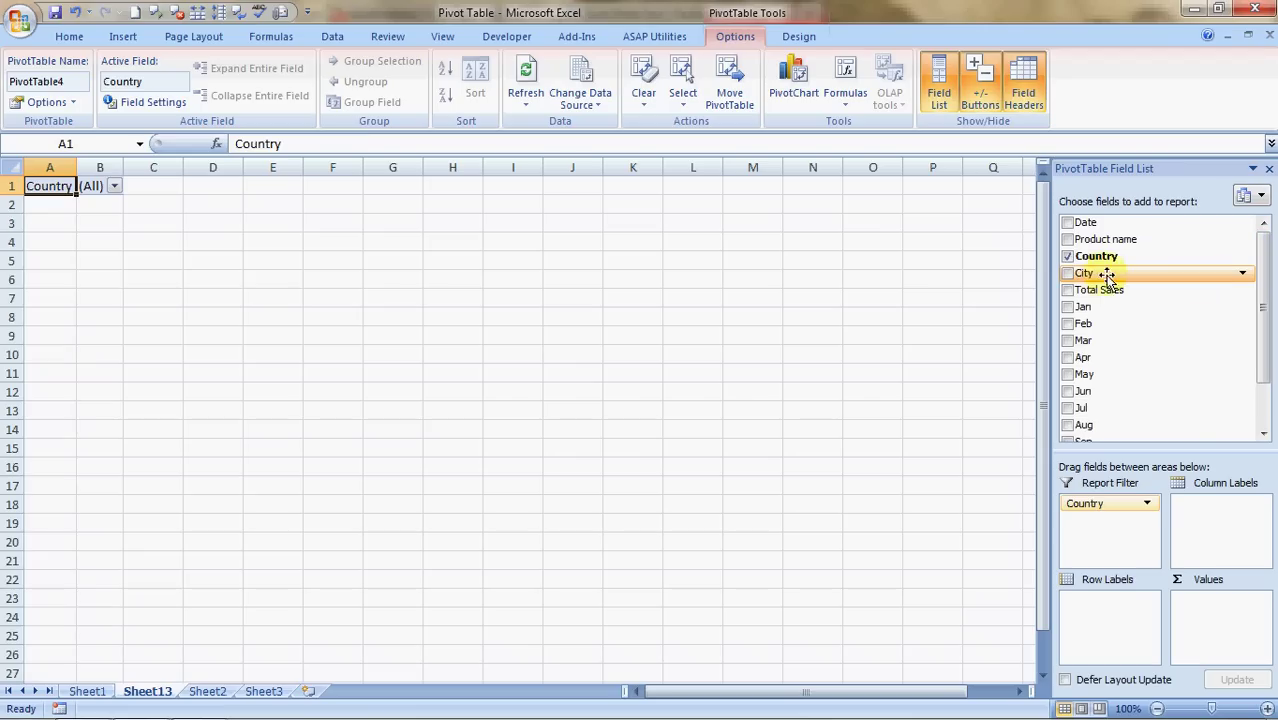
left_click_drag(1096, 256, 1105, 608)
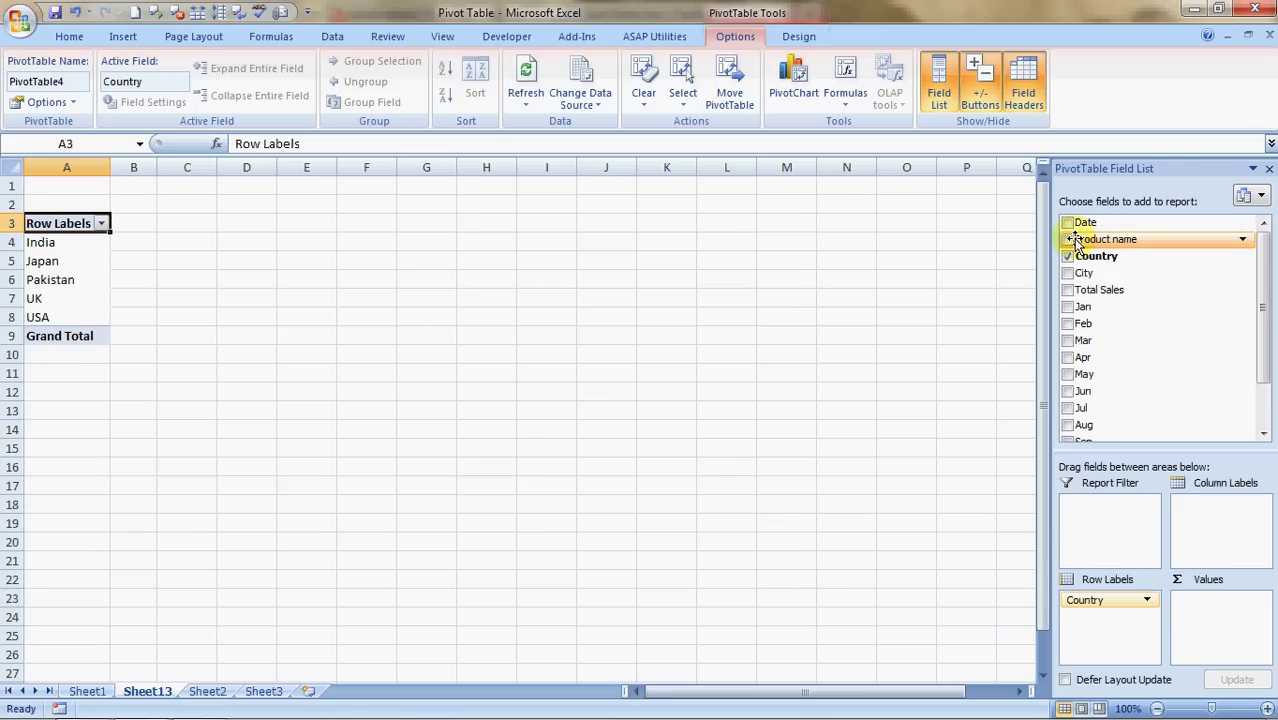
left_click_drag(1075, 241, 1094, 631)
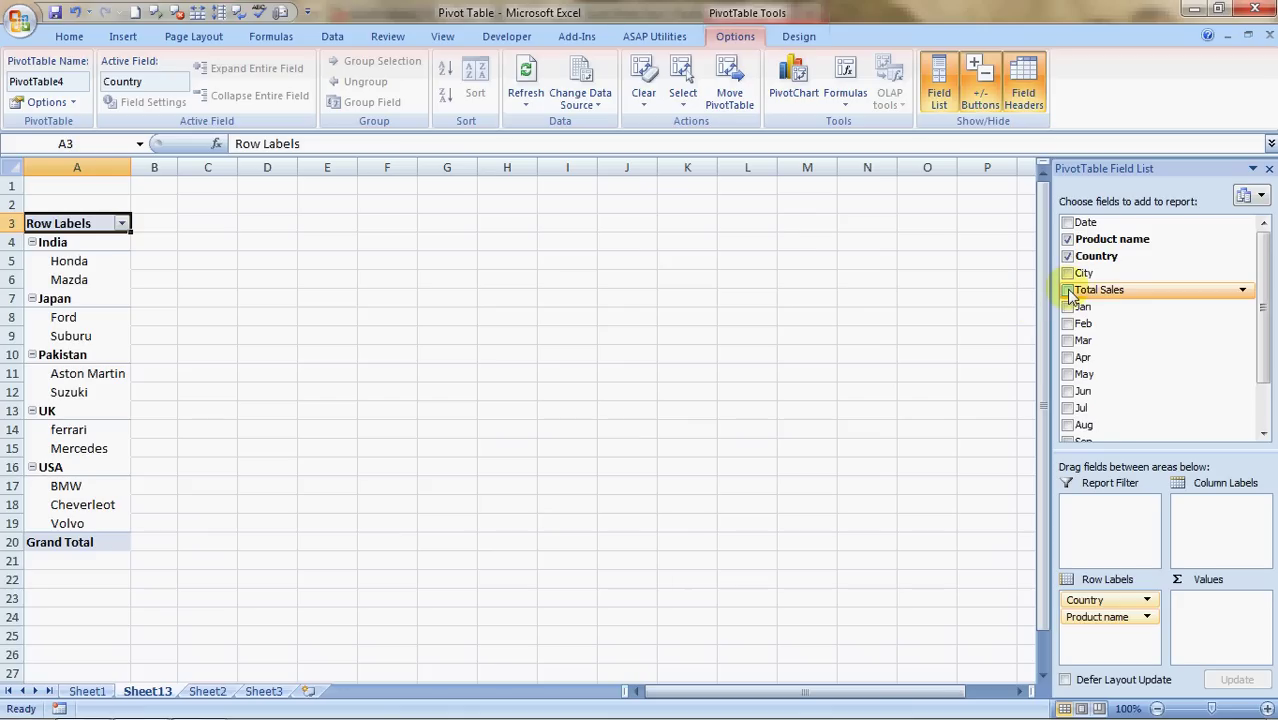
left_click_drag(1069, 296, 1213, 603)
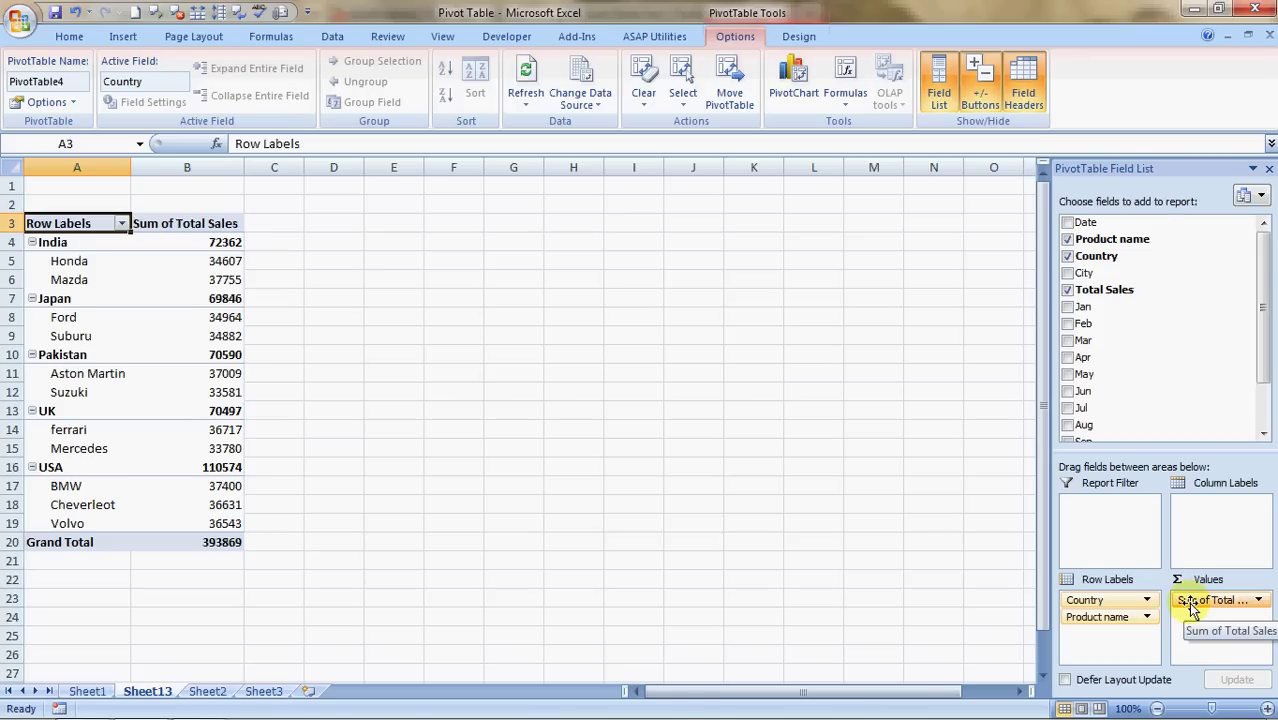
Step: Try Count, Average, Max, Min and Product summaries on Total Sales, applying Product with General number format
left_click(1191, 603)
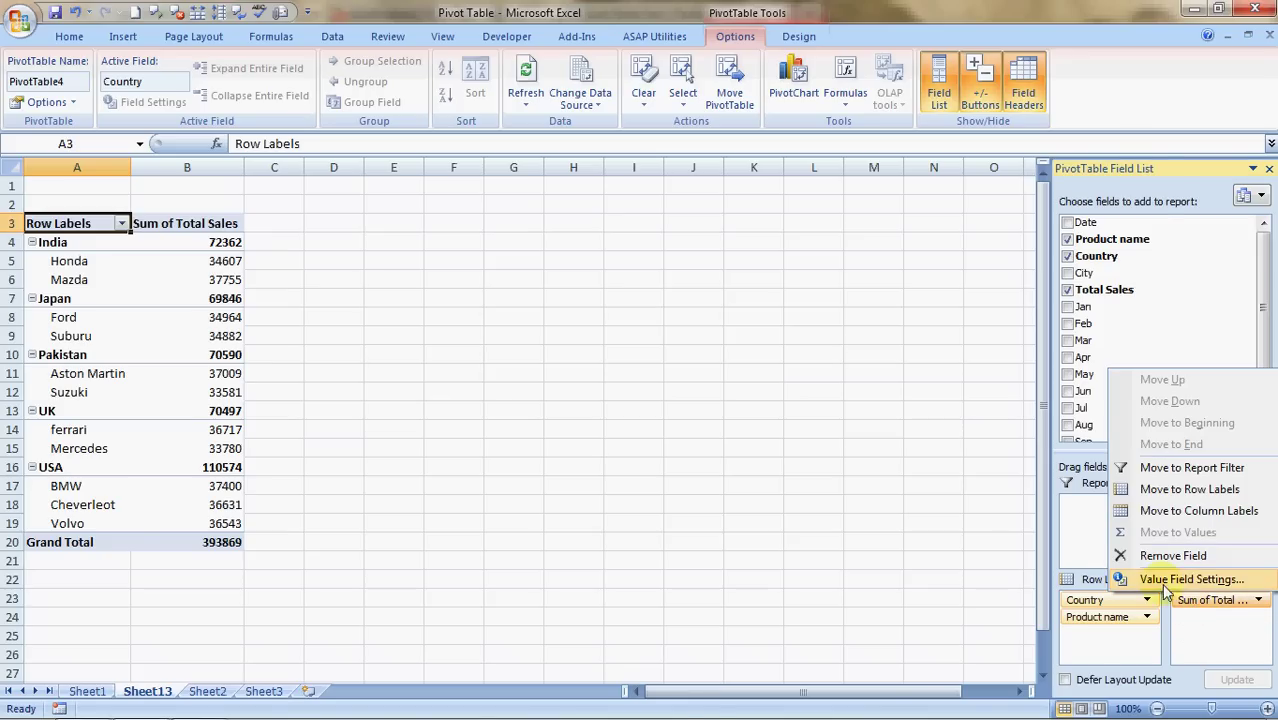
left_click(1176, 581)
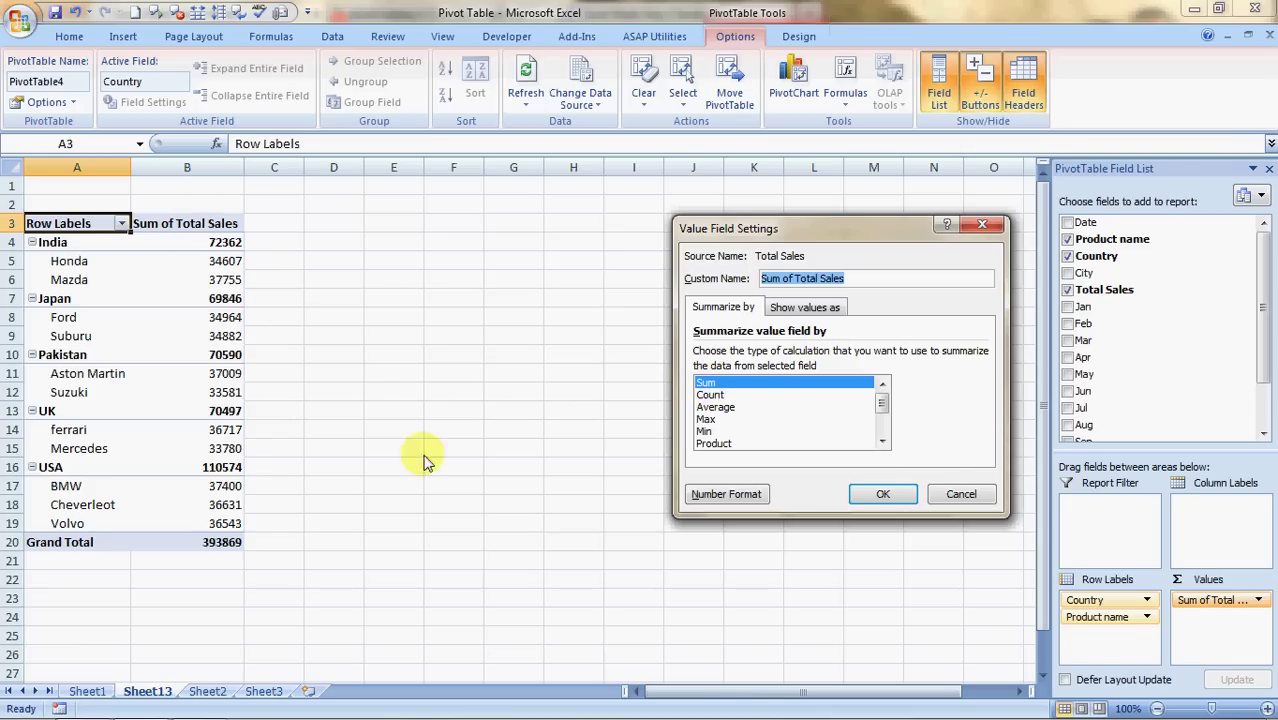
left_click(712, 394)
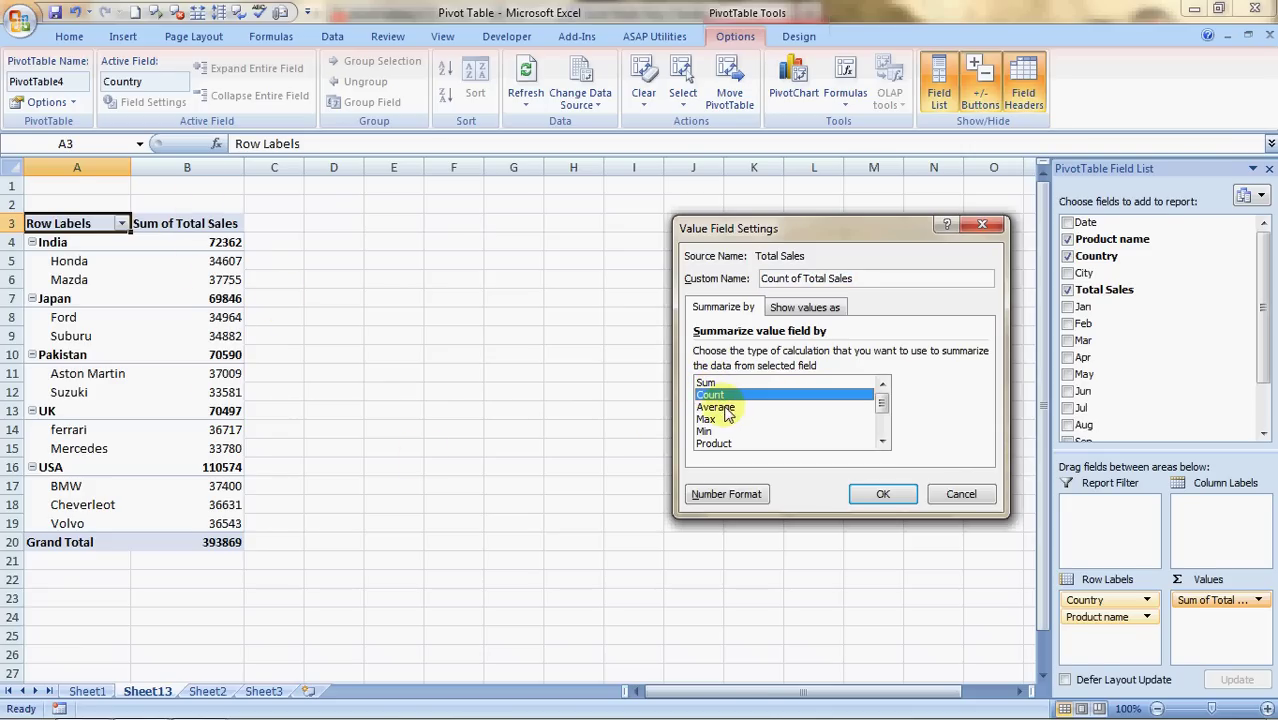
left_click(725, 408)
left_click(709, 420)
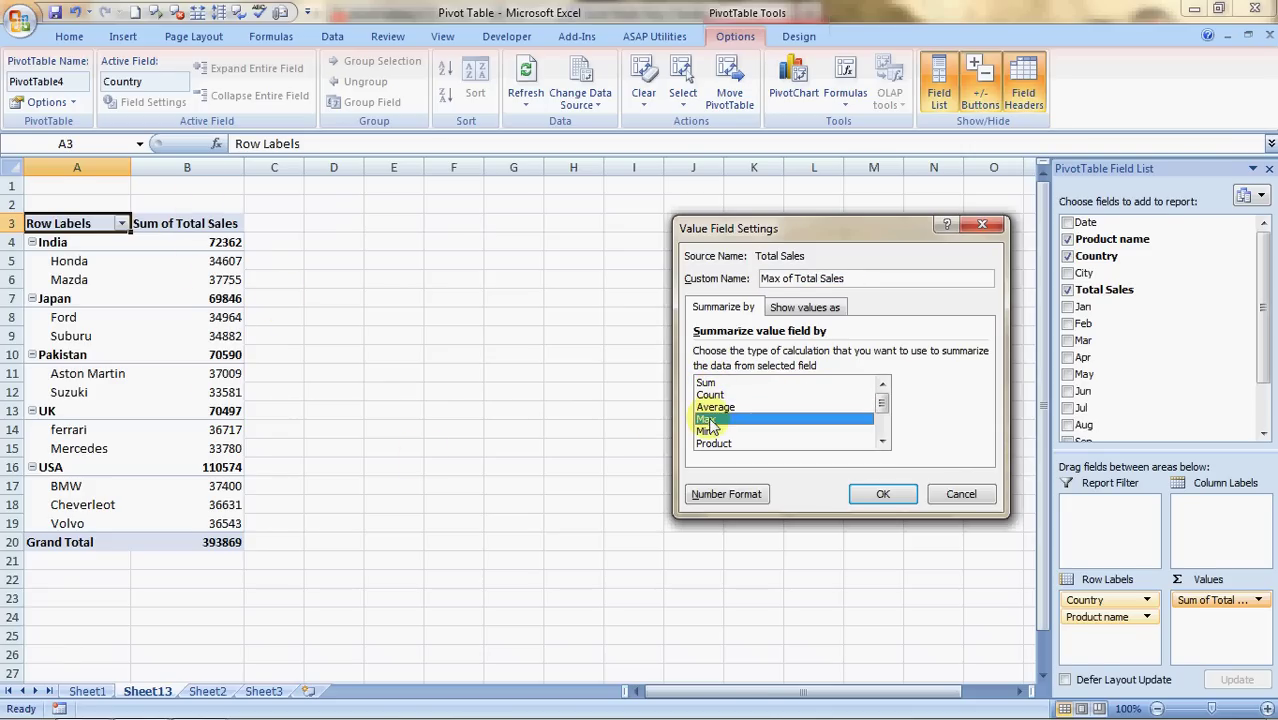
left_click(710, 432)
left_click(727, 445)
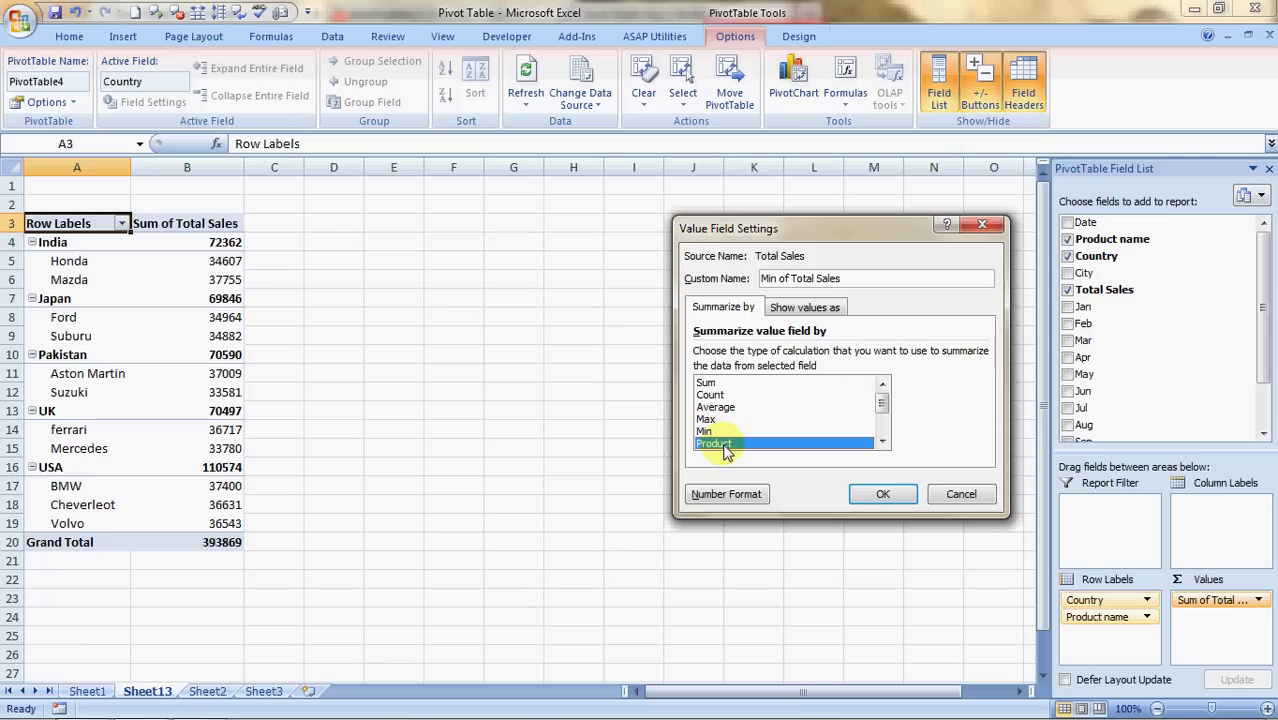
left_click(882, 441)
left_click(882, 441)
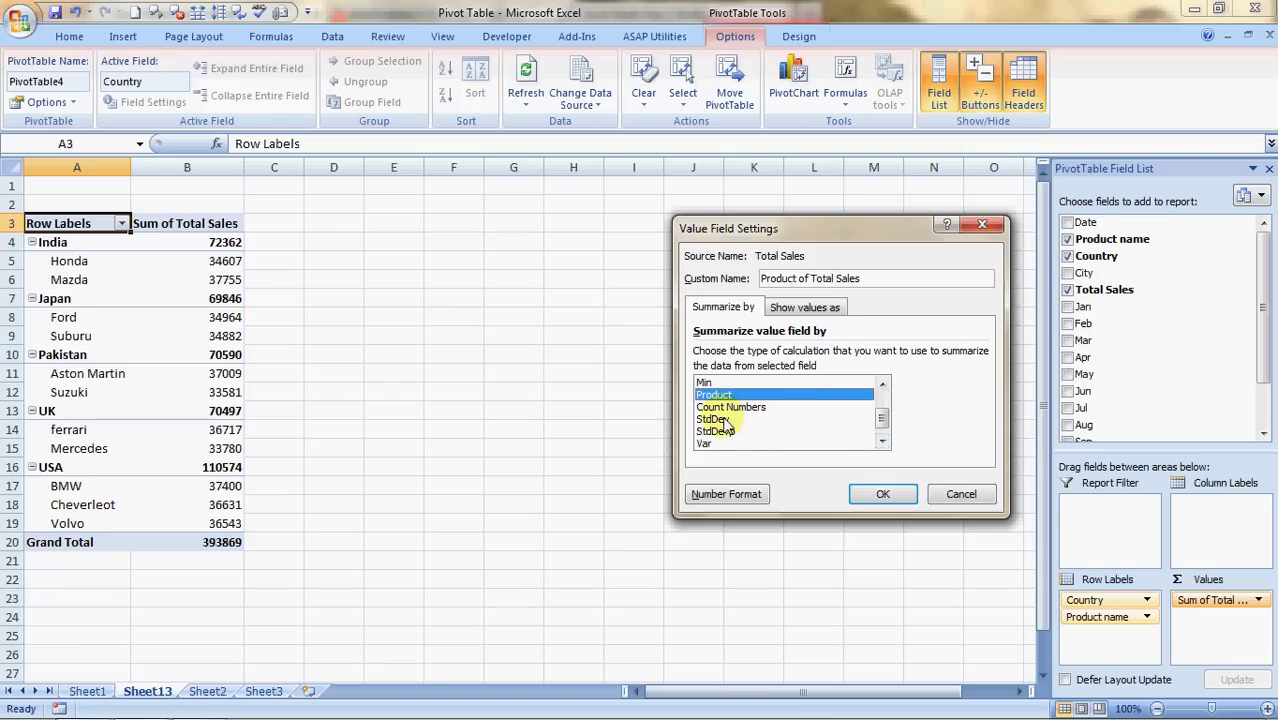
left_click(882, 441)
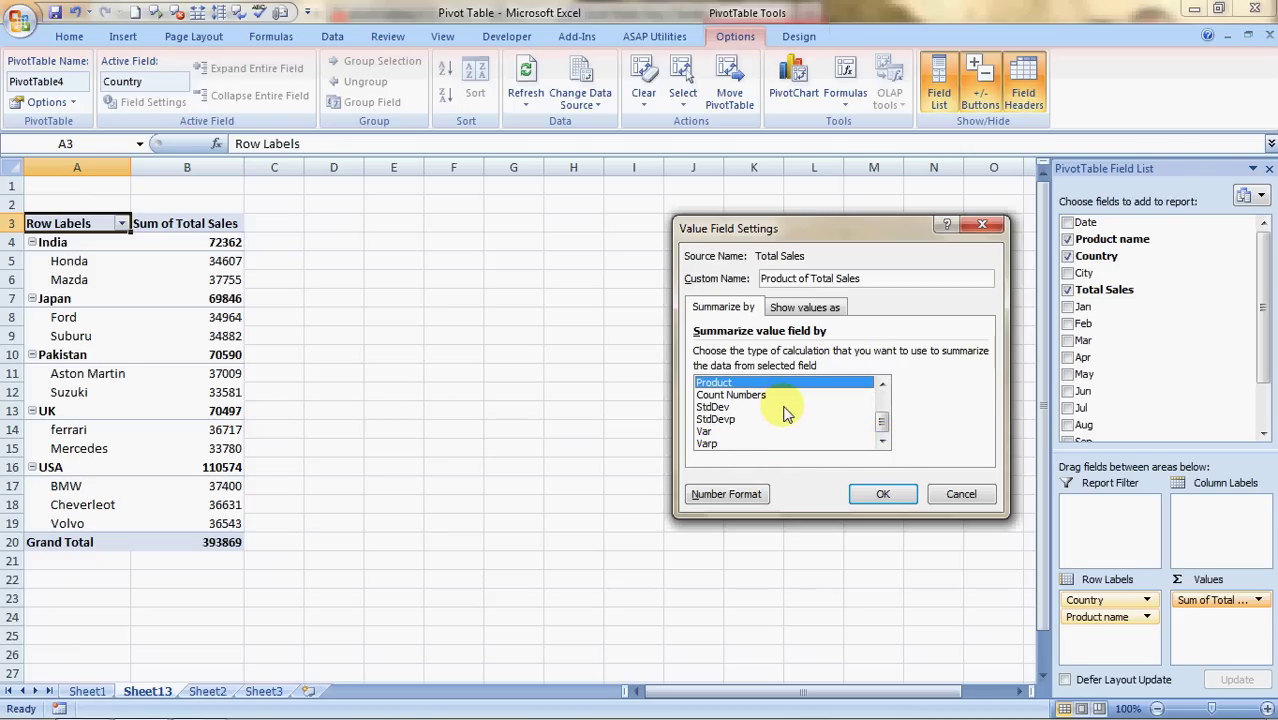
left_click(722, 494)
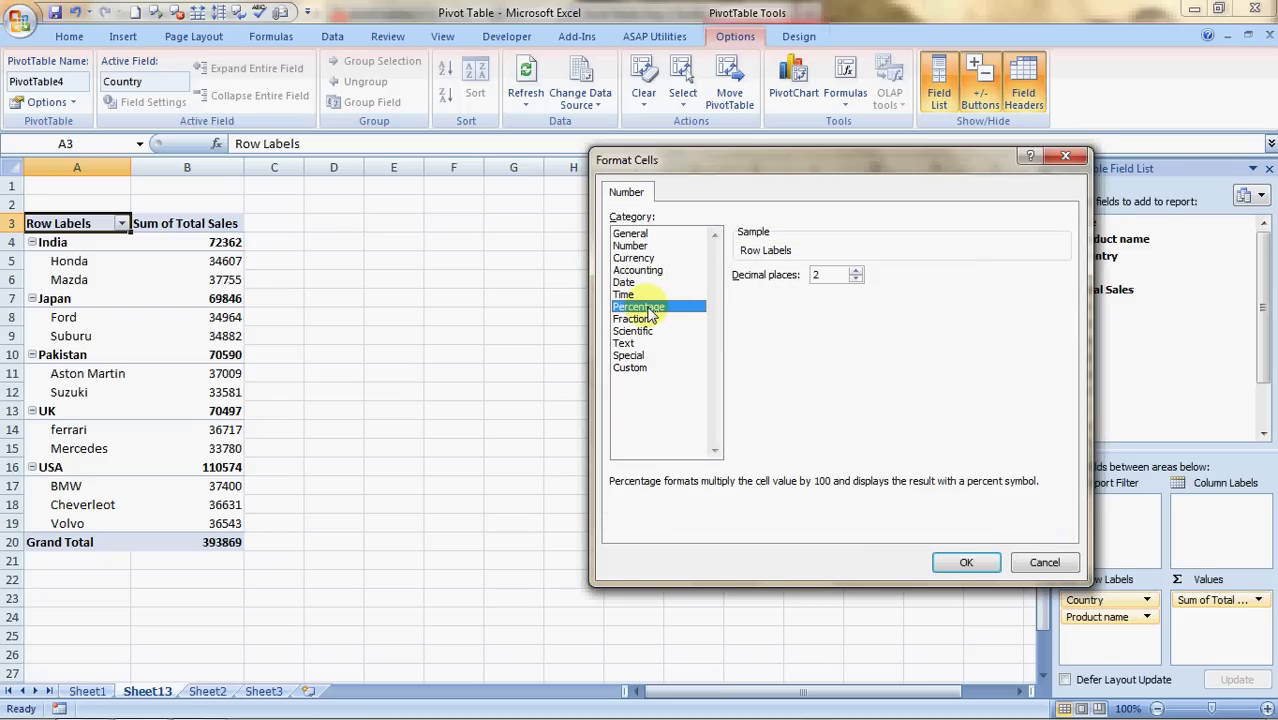
left_click(631, 233)
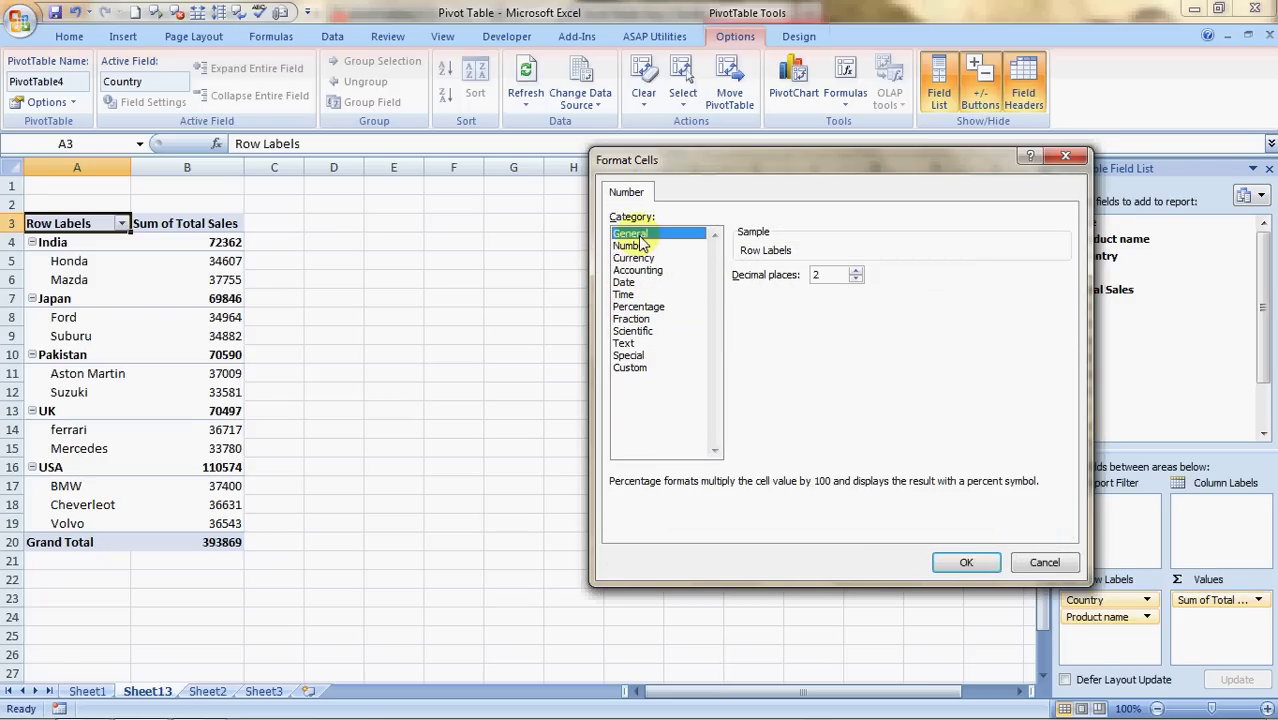
left_click(963, 561)
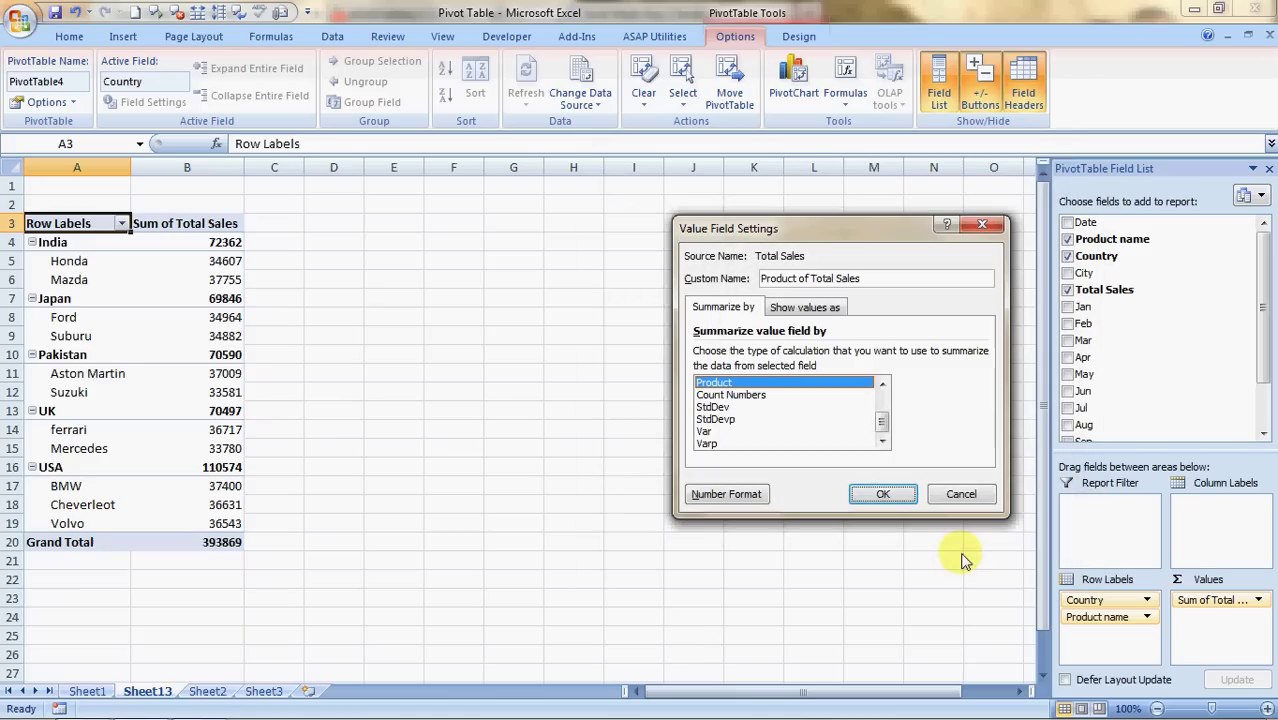
left_click(882, 497)
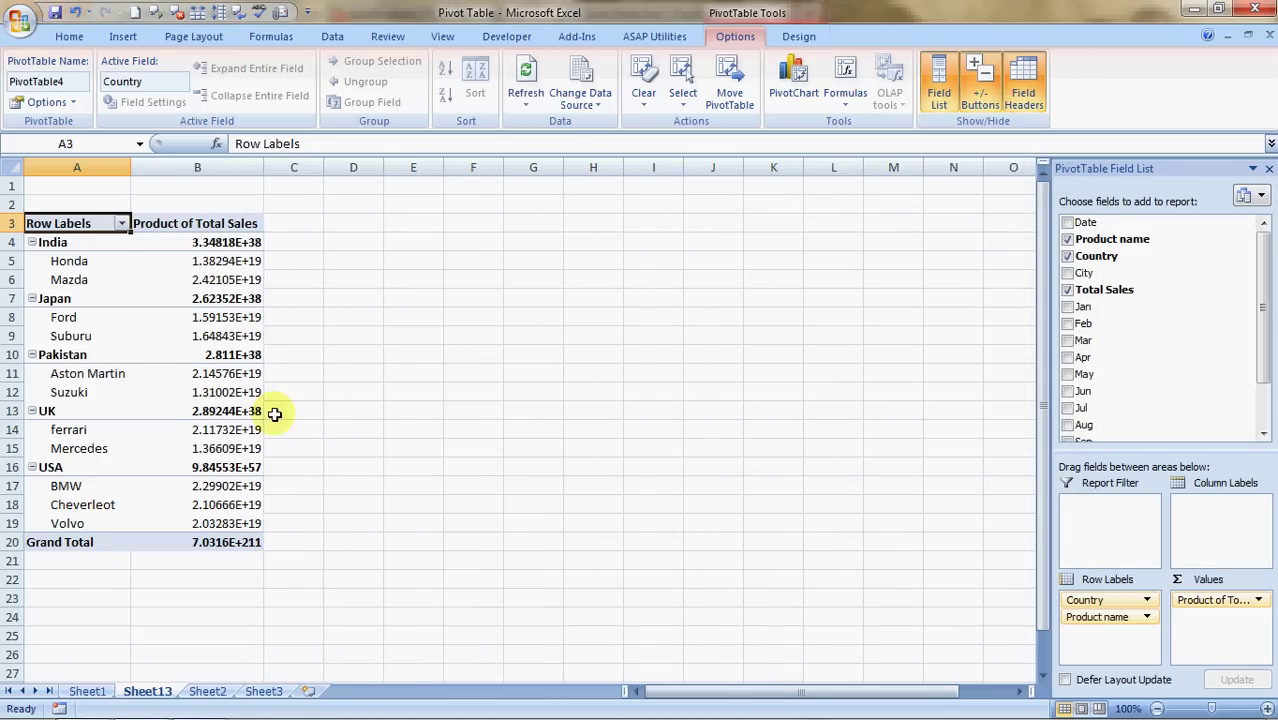
Step: Switch the Total Sales value field summary back to Sum
left_click(1206, 603)
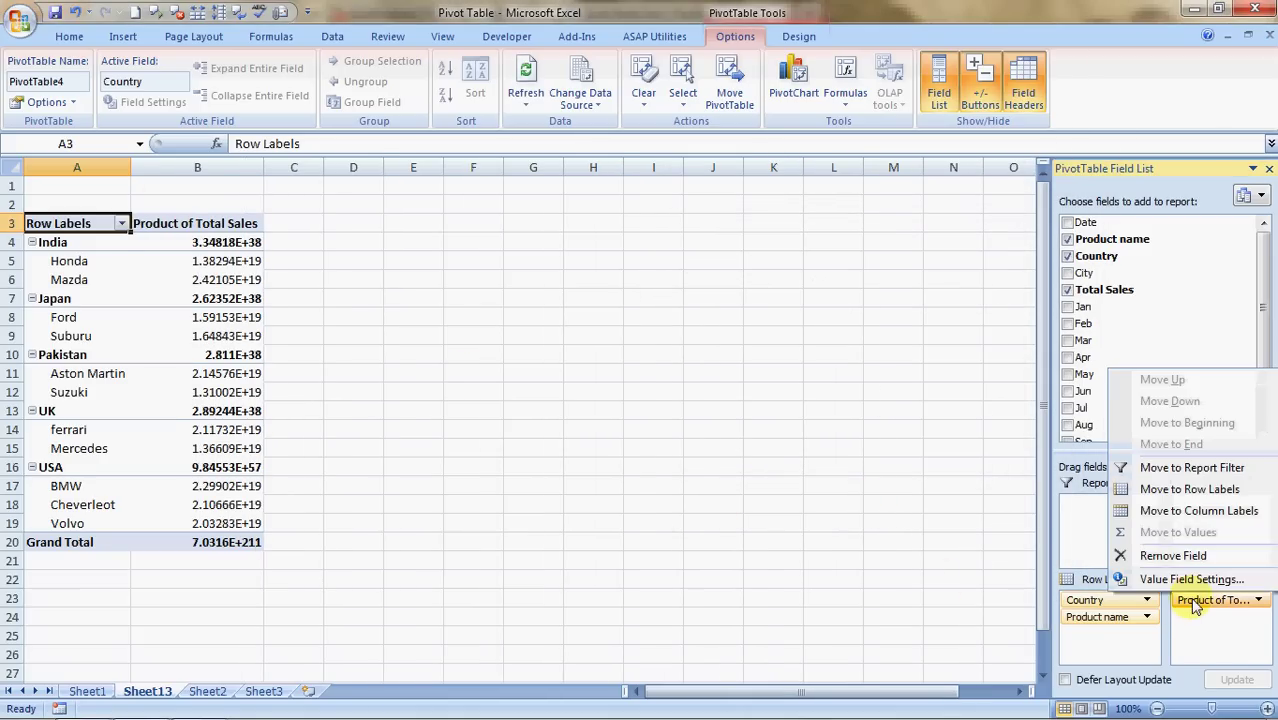
left_click(1168, 577)
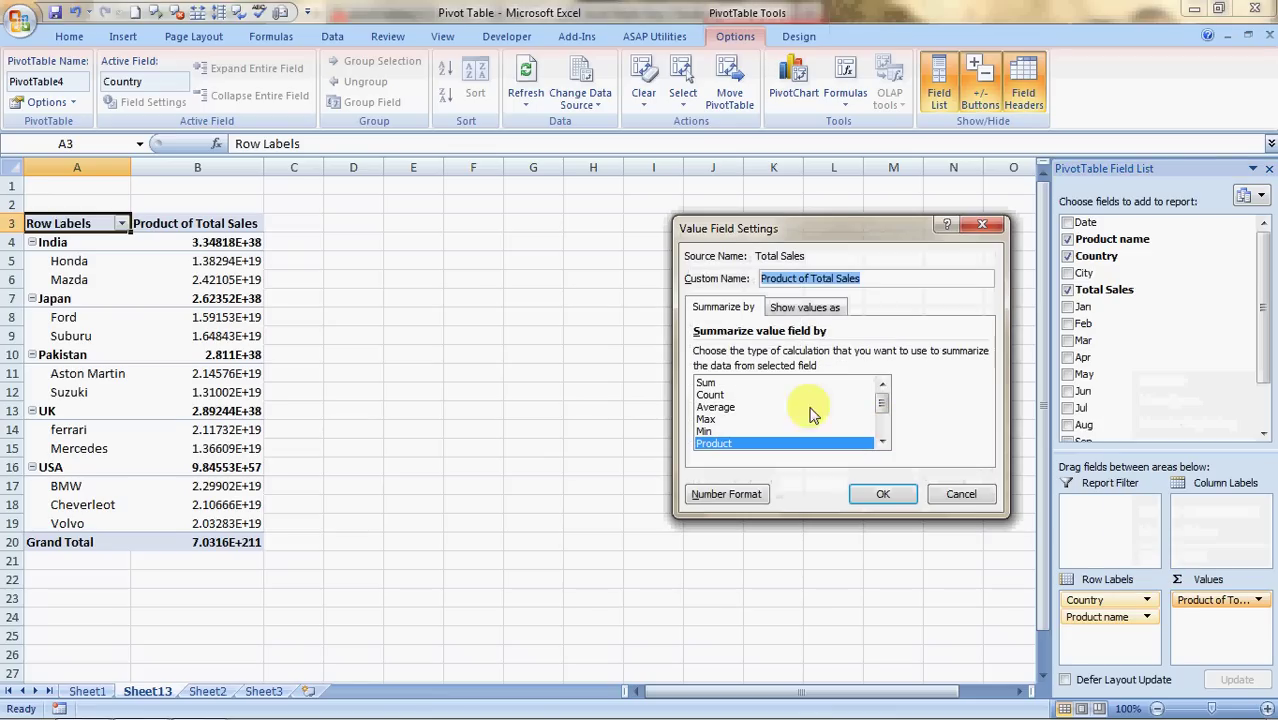
left_click(705, 385)
left_click(882, 494)
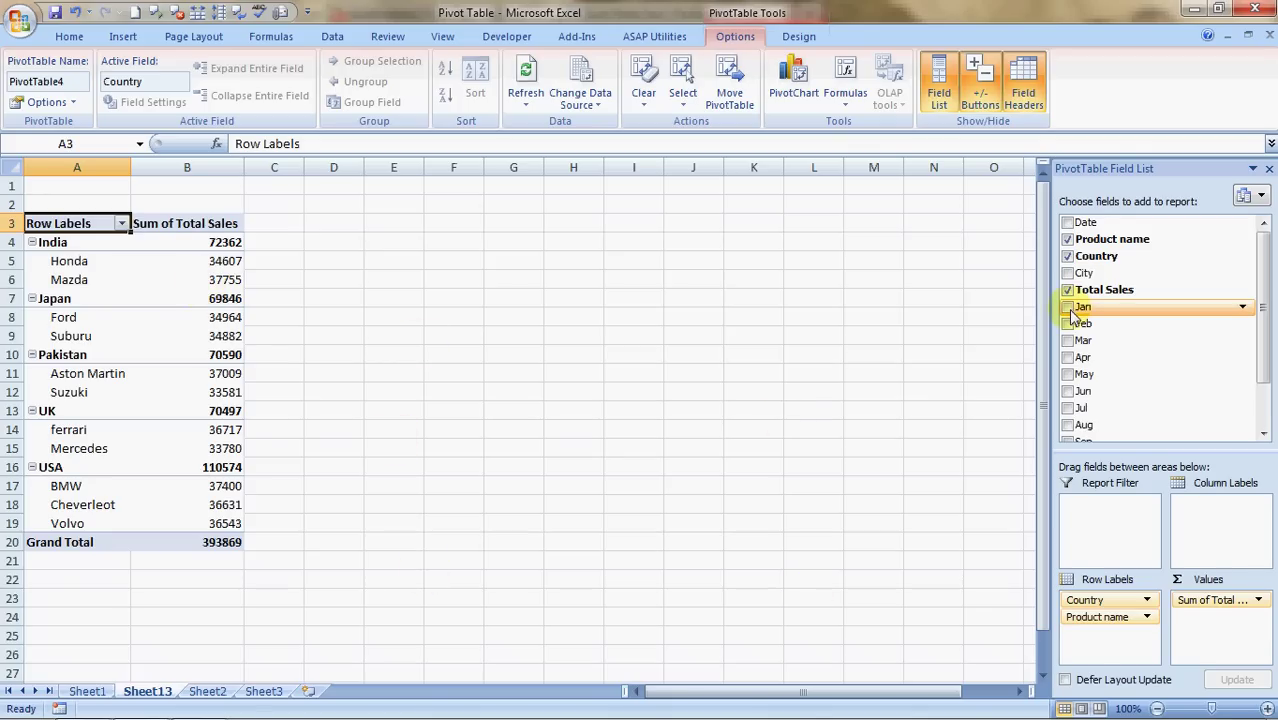
Step: Add Jan and Feb values, move Product name to Column Labels, then remove Jan and Feb again
left_click_drag(1073, 316, 1212, 617)
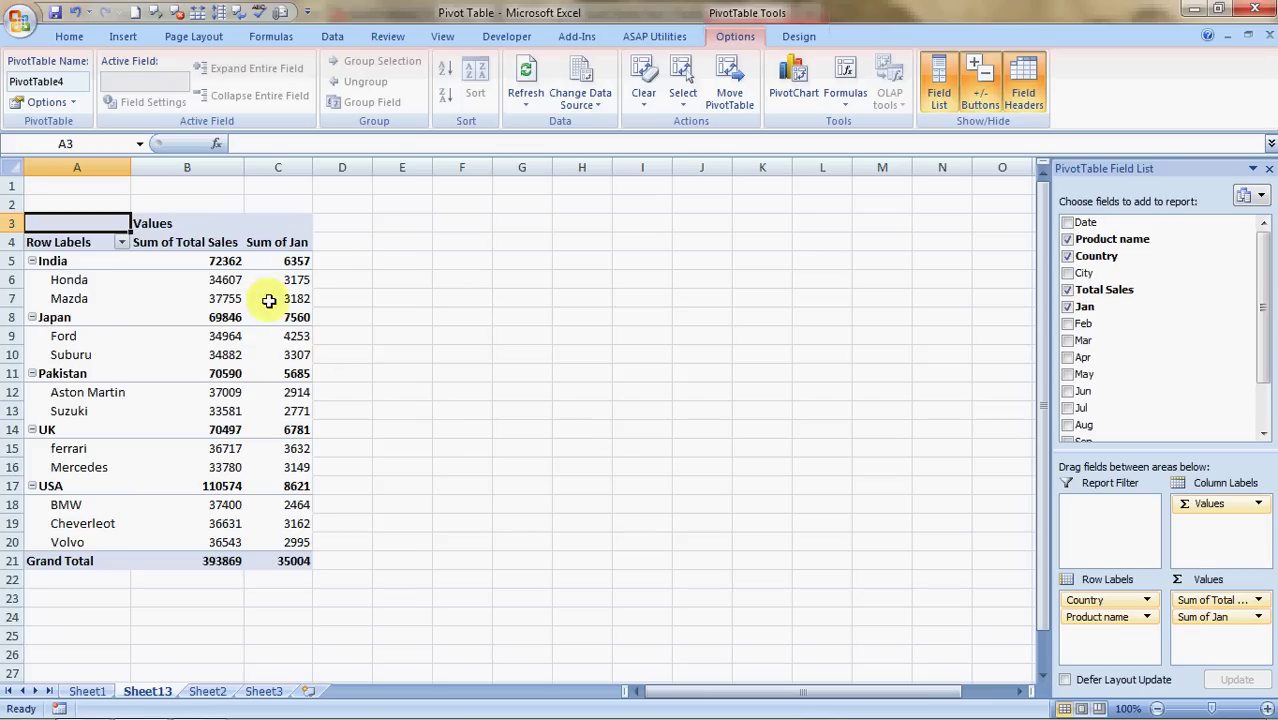
left_click_drag(1104, 326, 1210, 657)
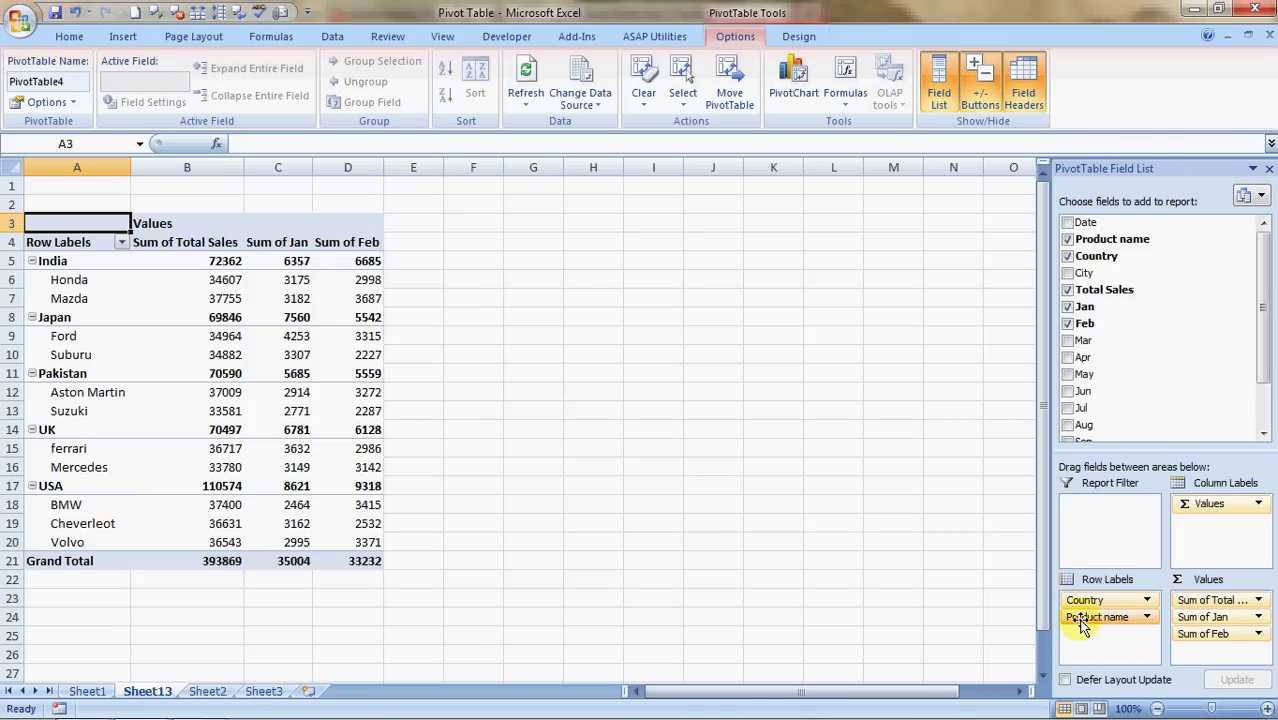
left_click_drag(1080, 625, 1200, 525)
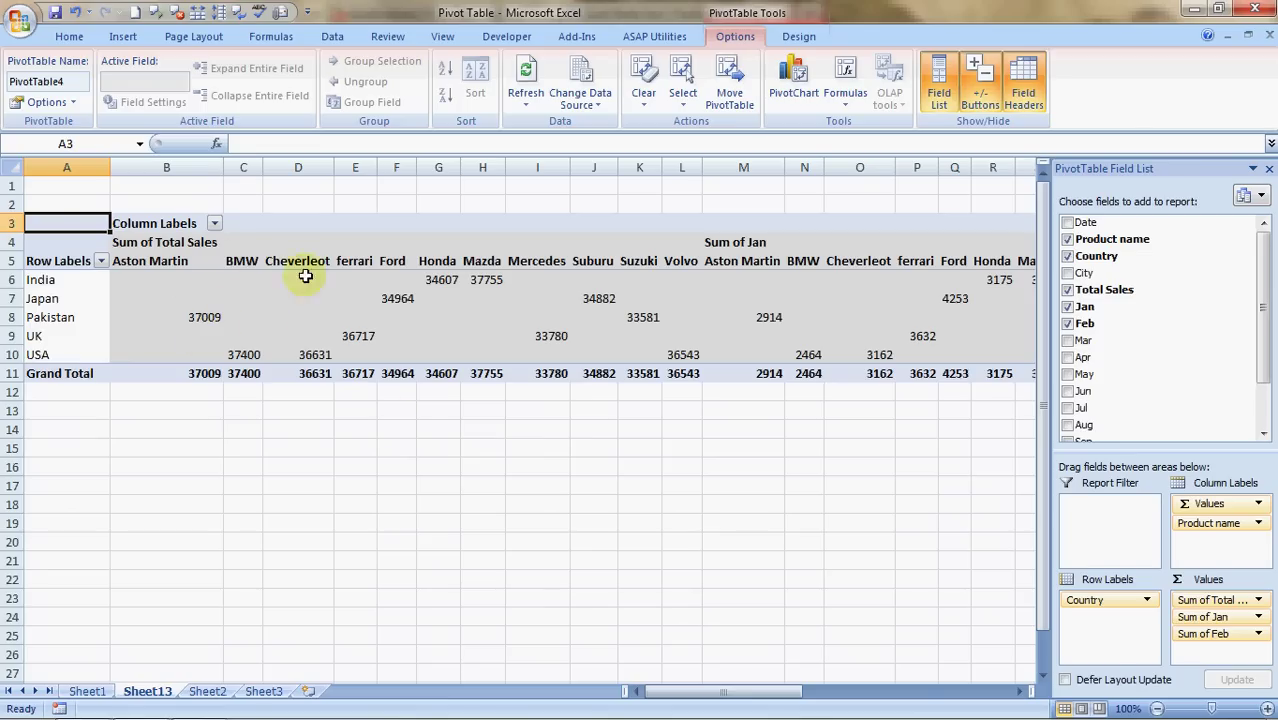
left_click(1067, 324)
left_click(1067, 307)
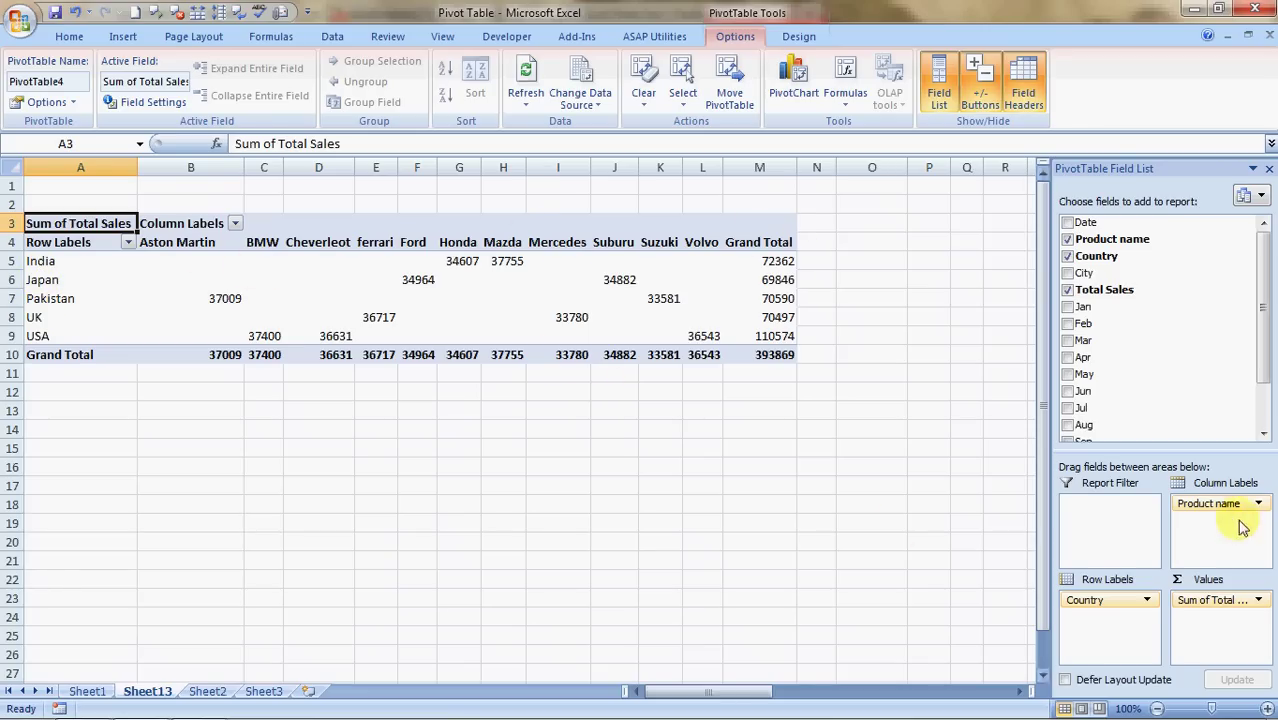
Step: Move Product name back under Country in Row Labels and add City as a nested row level
left_click_drag(1200, 510, 1090, 636)
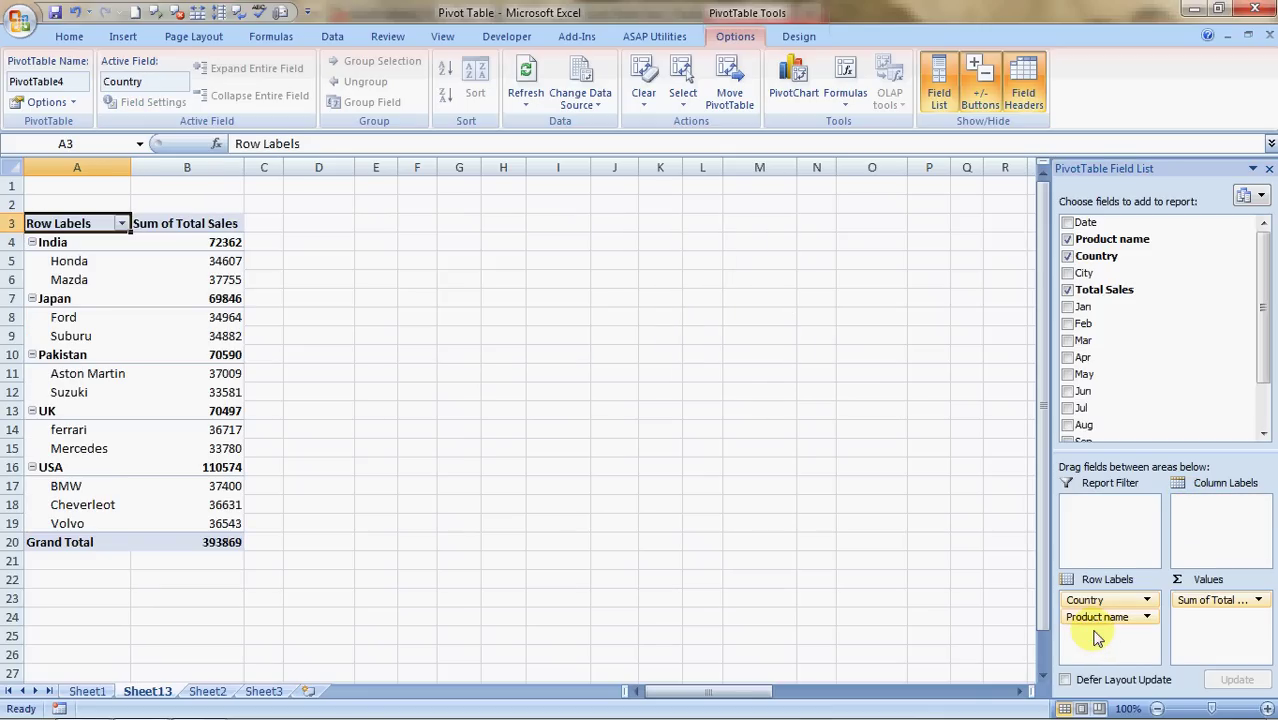
left_click(1068, 276)
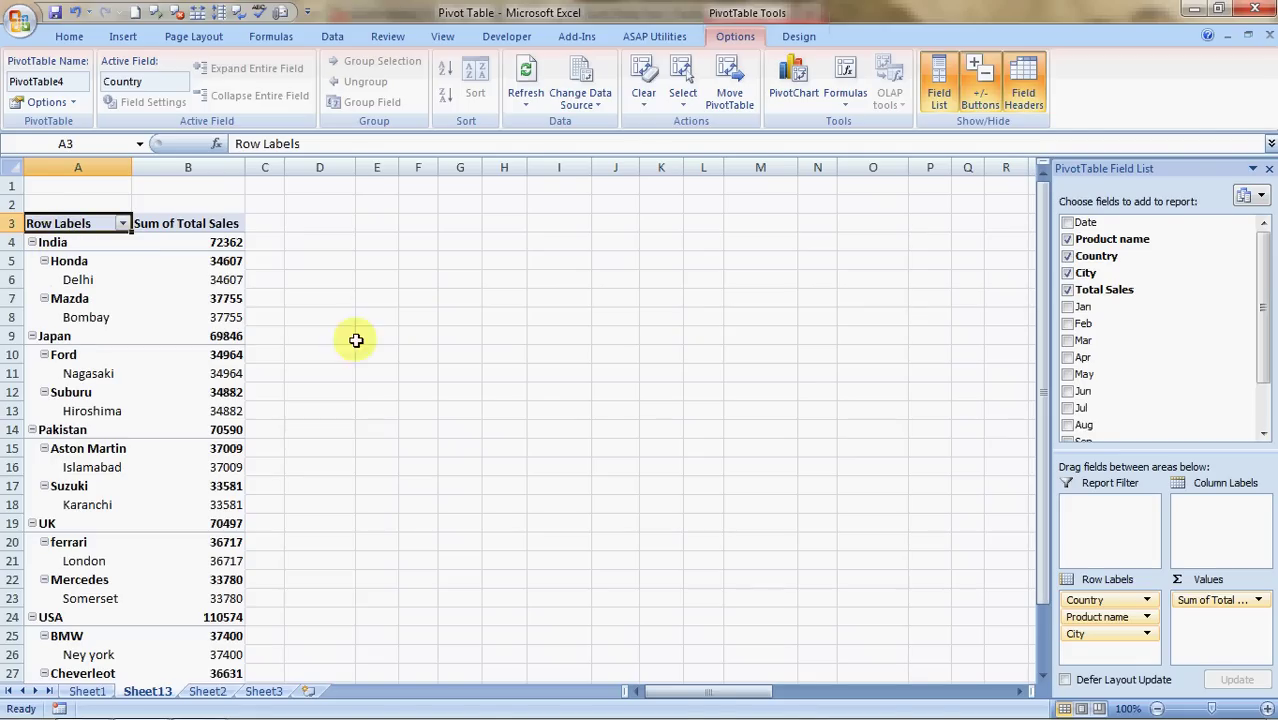
mouse_move(157, 296)
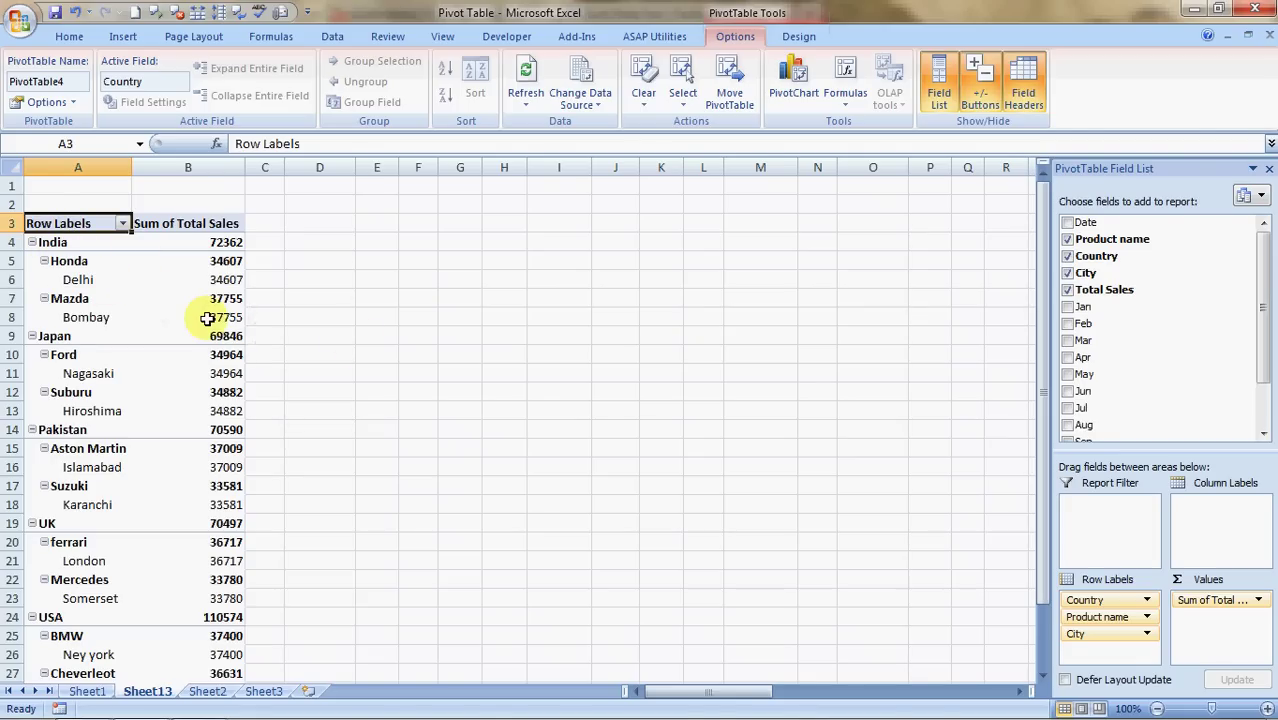
mouse_move(206, 318)
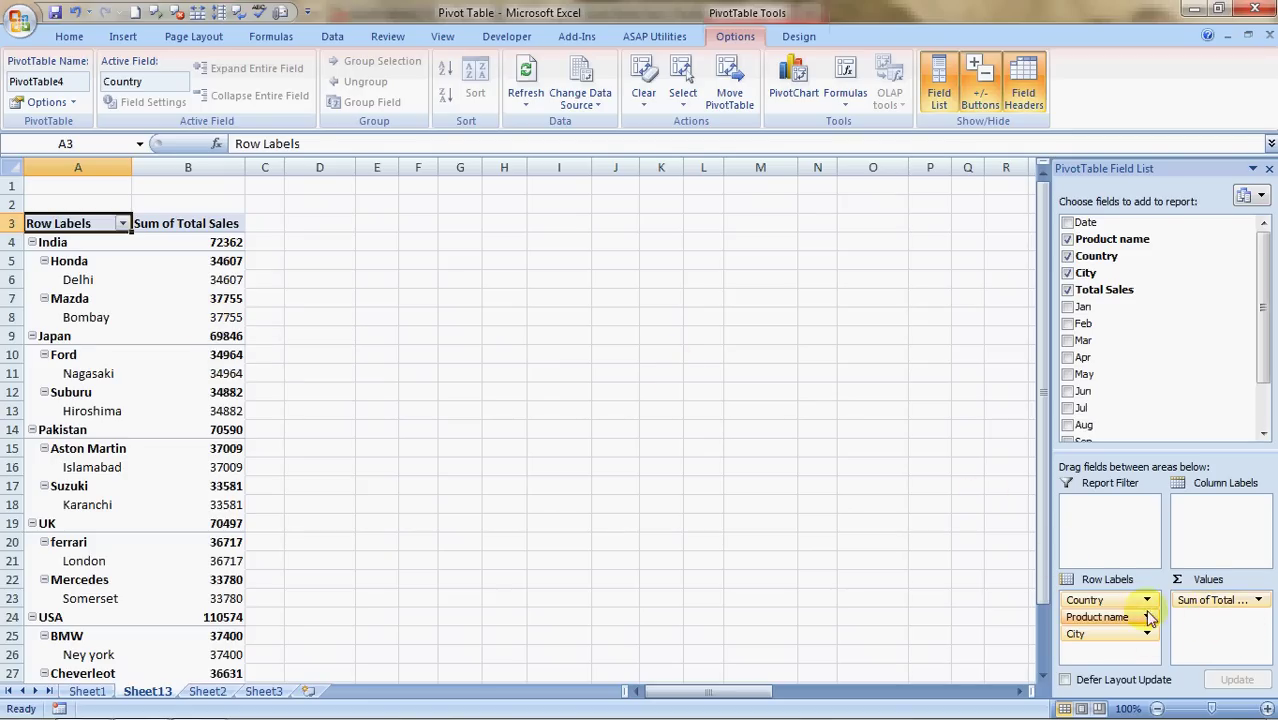
Step: Remove the City field and drag Country into the Report Filter area
left_click(1092, 637)
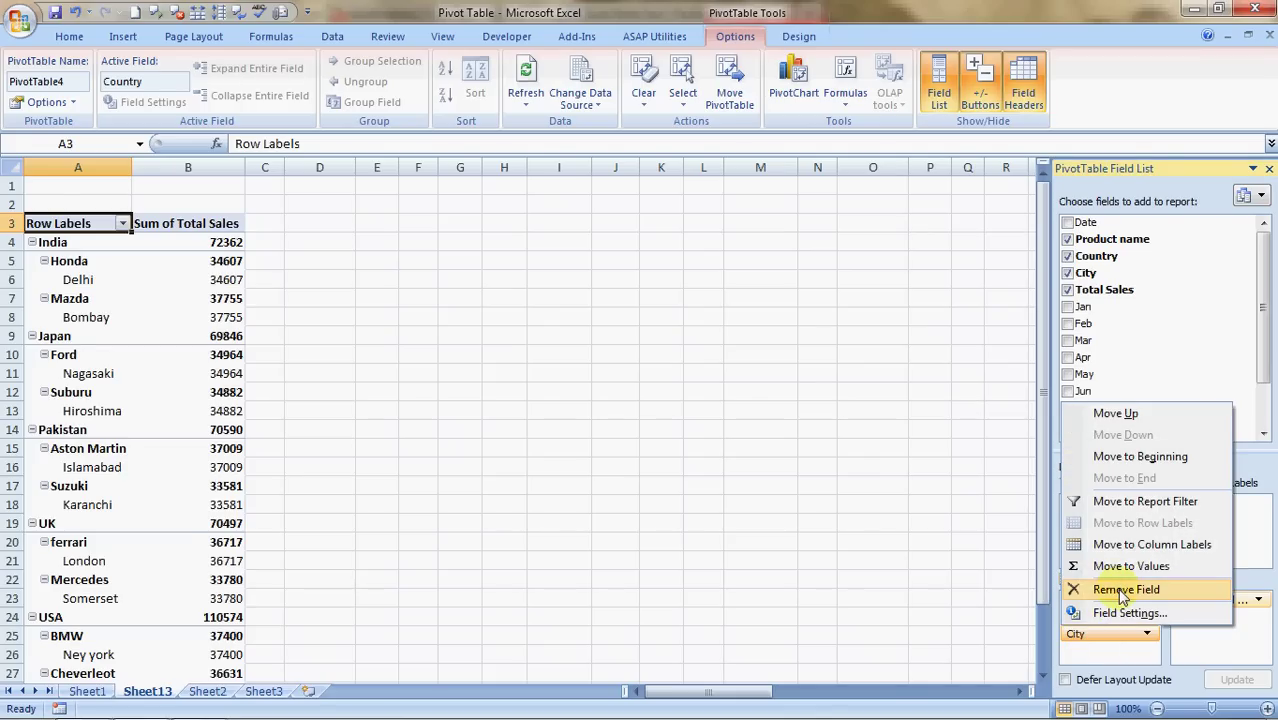
left_click(1122, 592)
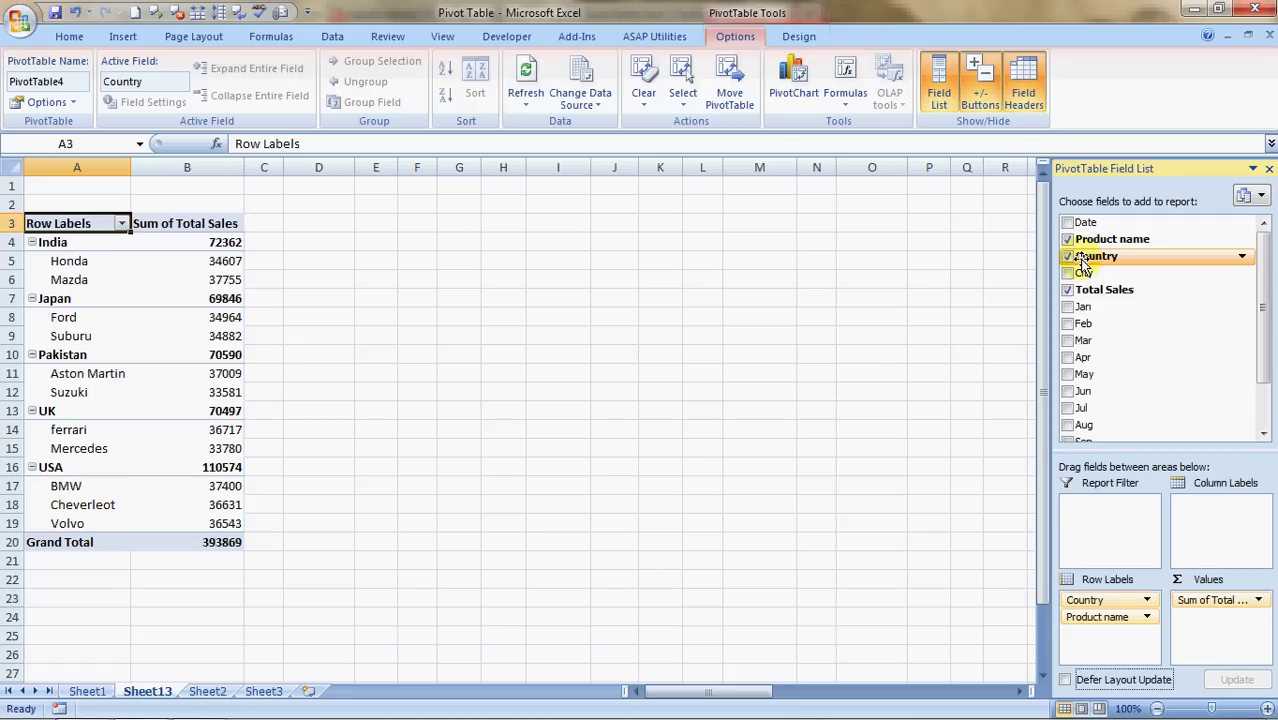
left_click_drag(1083, 262, 1088, 510)
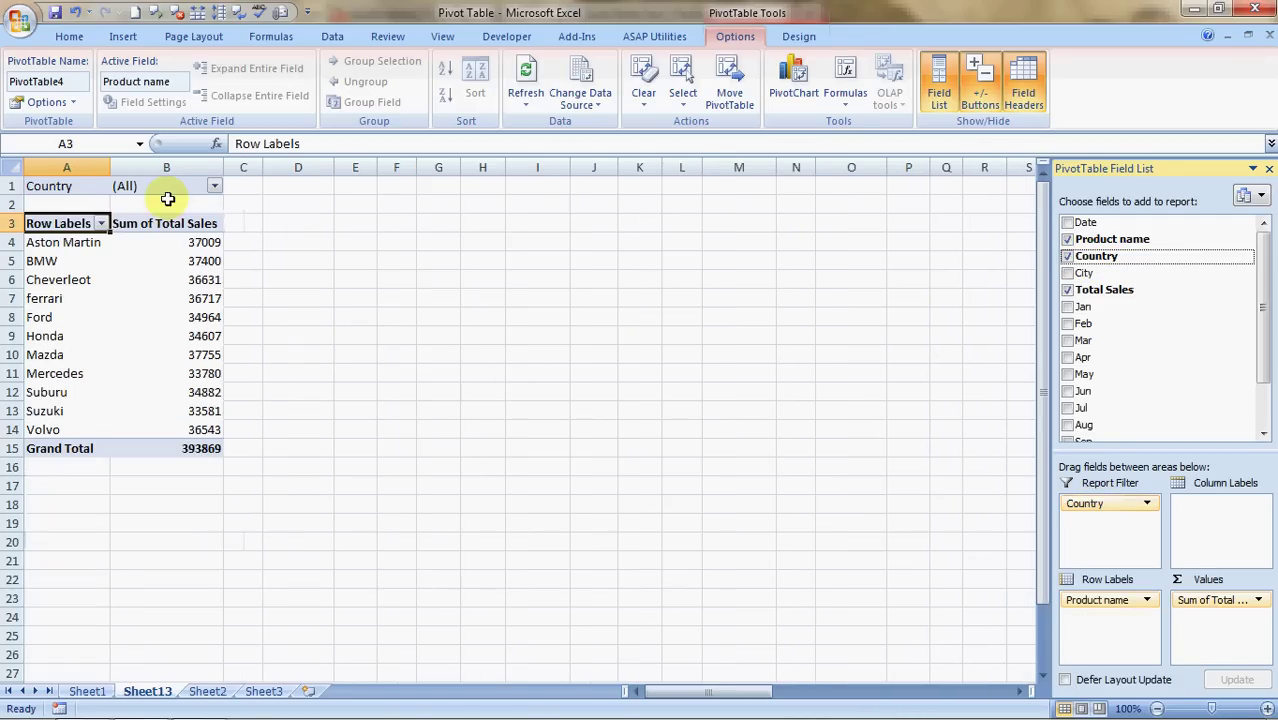
Step: Filter the pivot's Country report filter to USA only
left_click(214, 186)
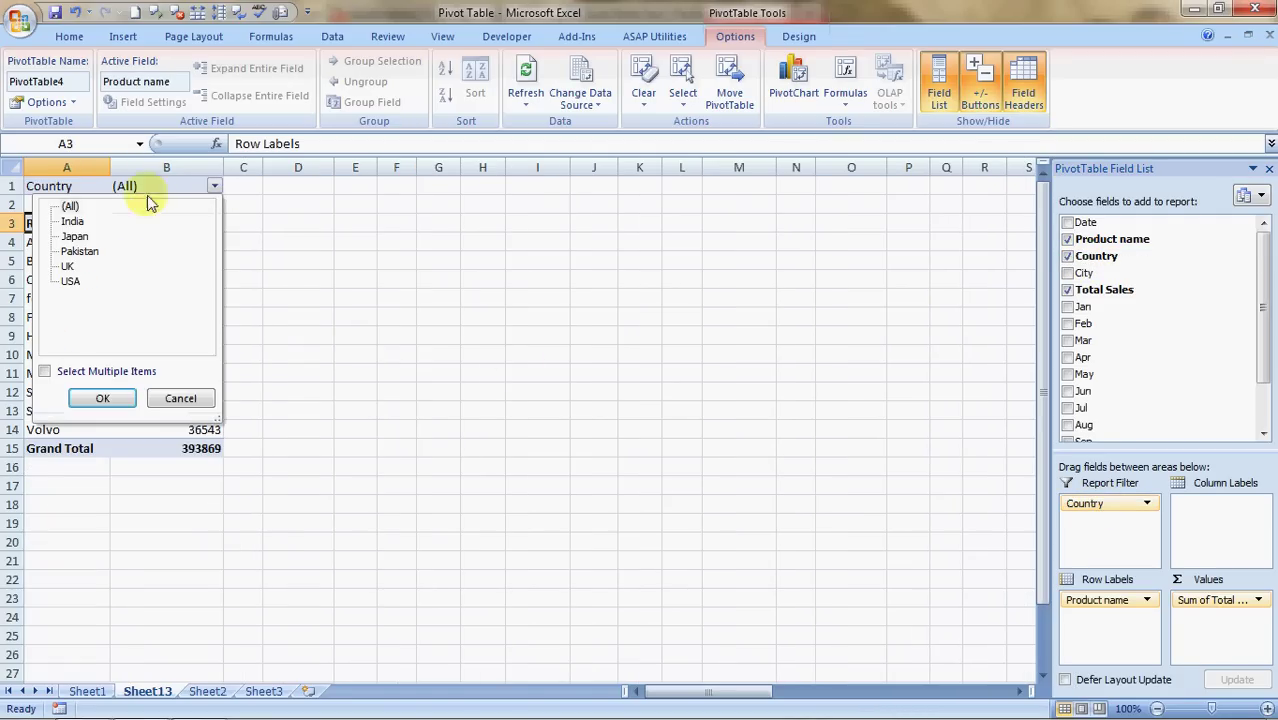
left_click(75, 221)
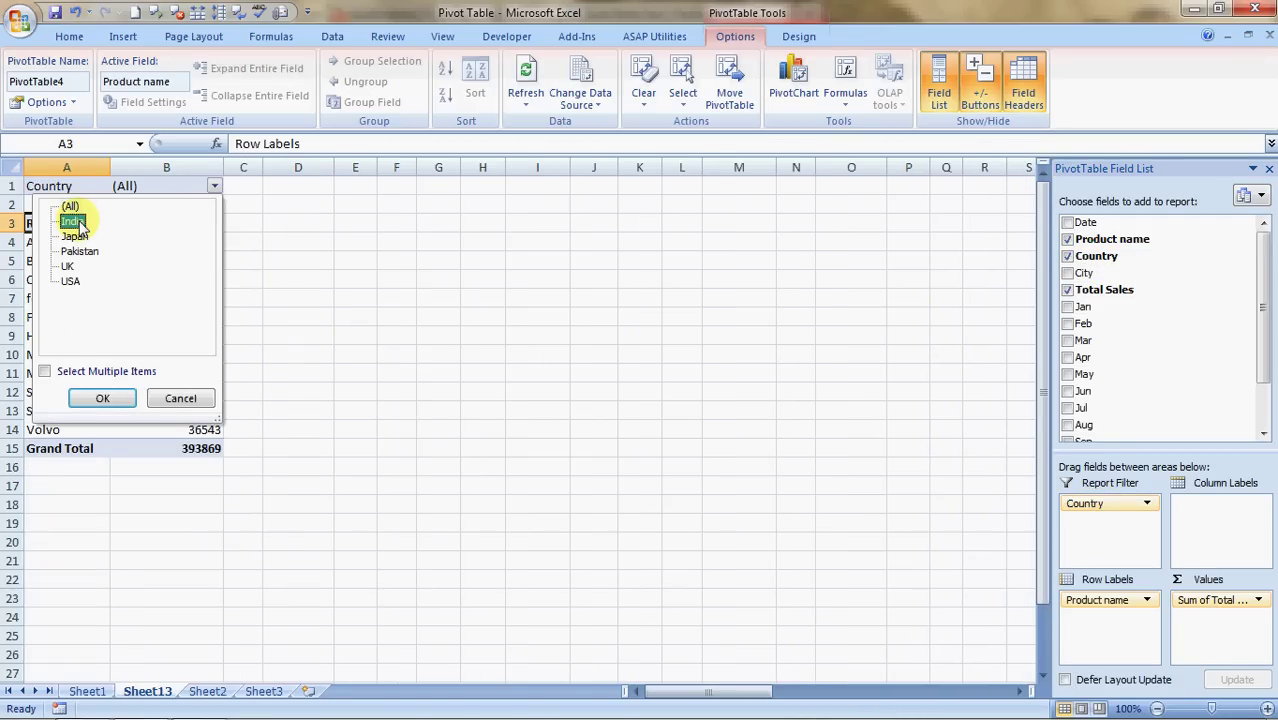
left_click(70, 281)
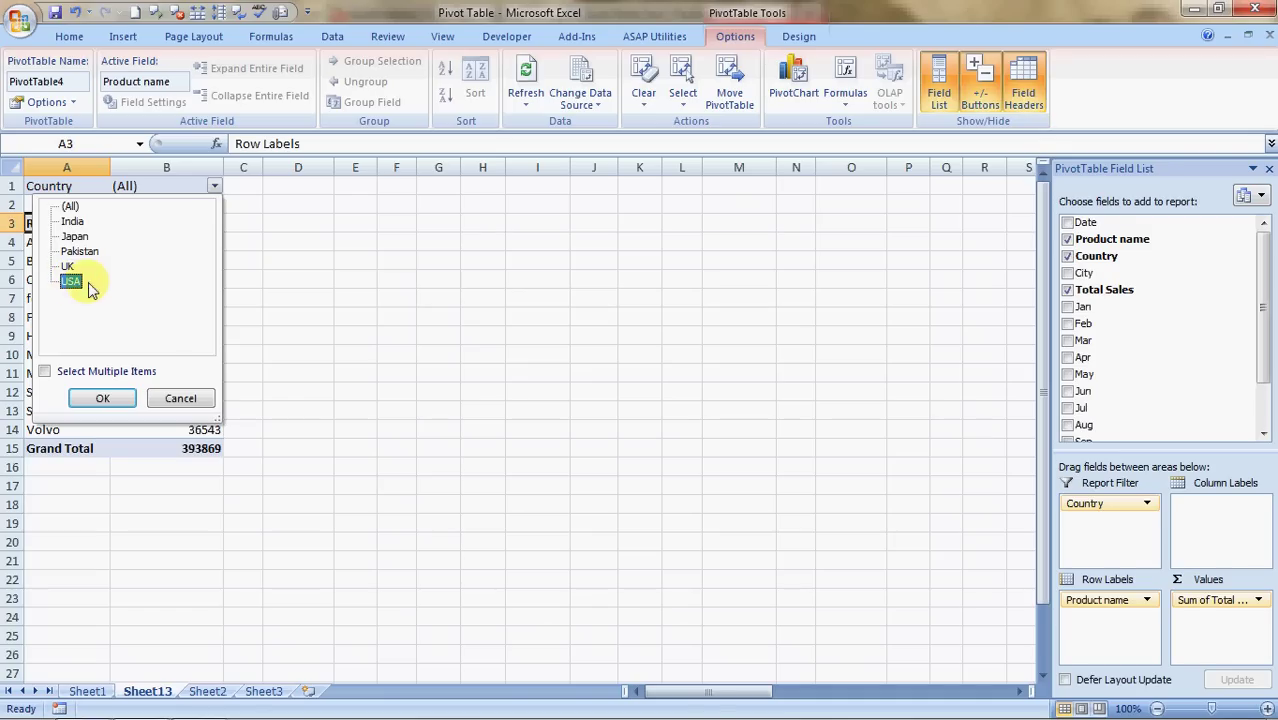
left_click(97, 397)
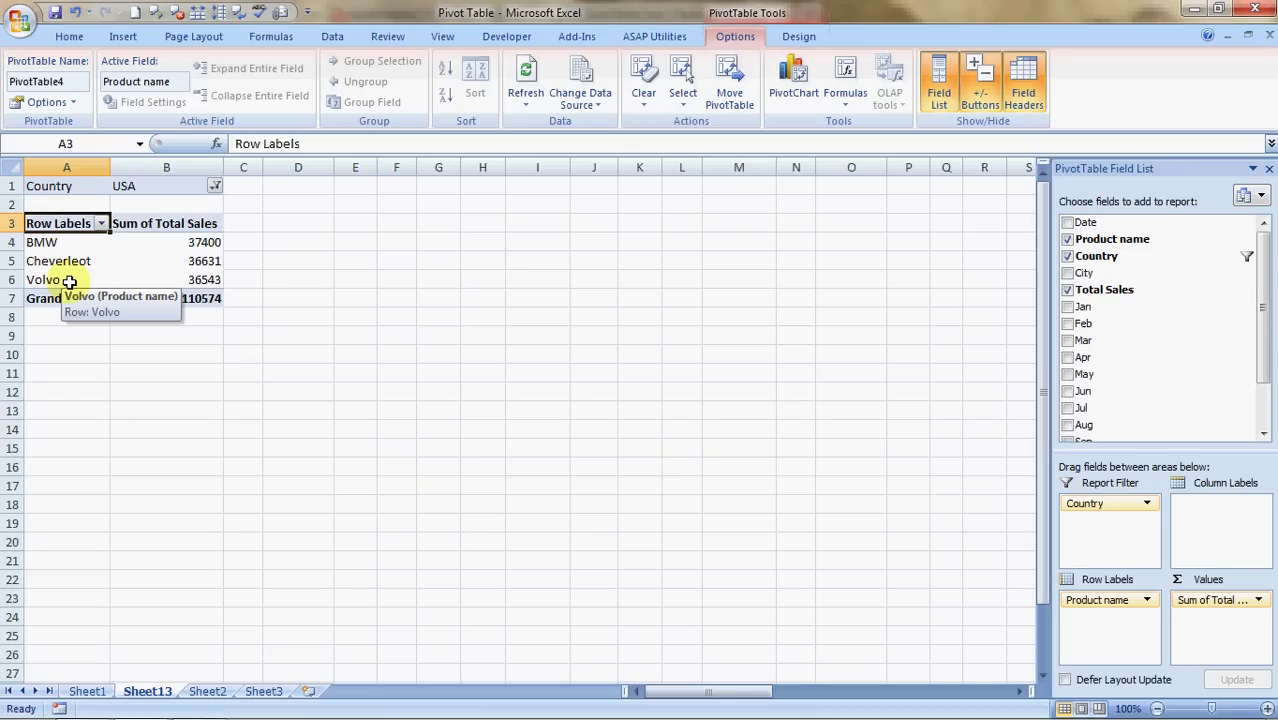
Step: Enable multiple selection and add UK, so the filter covers UK and USA (total 181071)
left_click(215, 187)
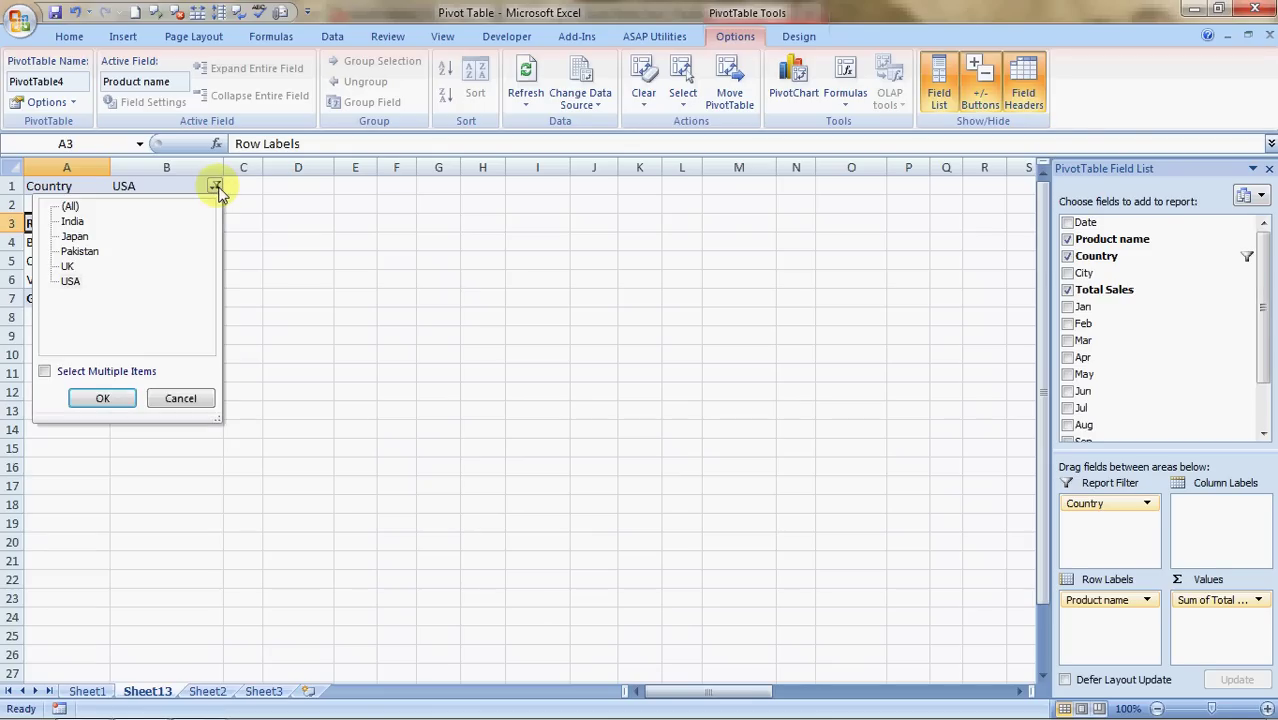
left_click(45, 375)
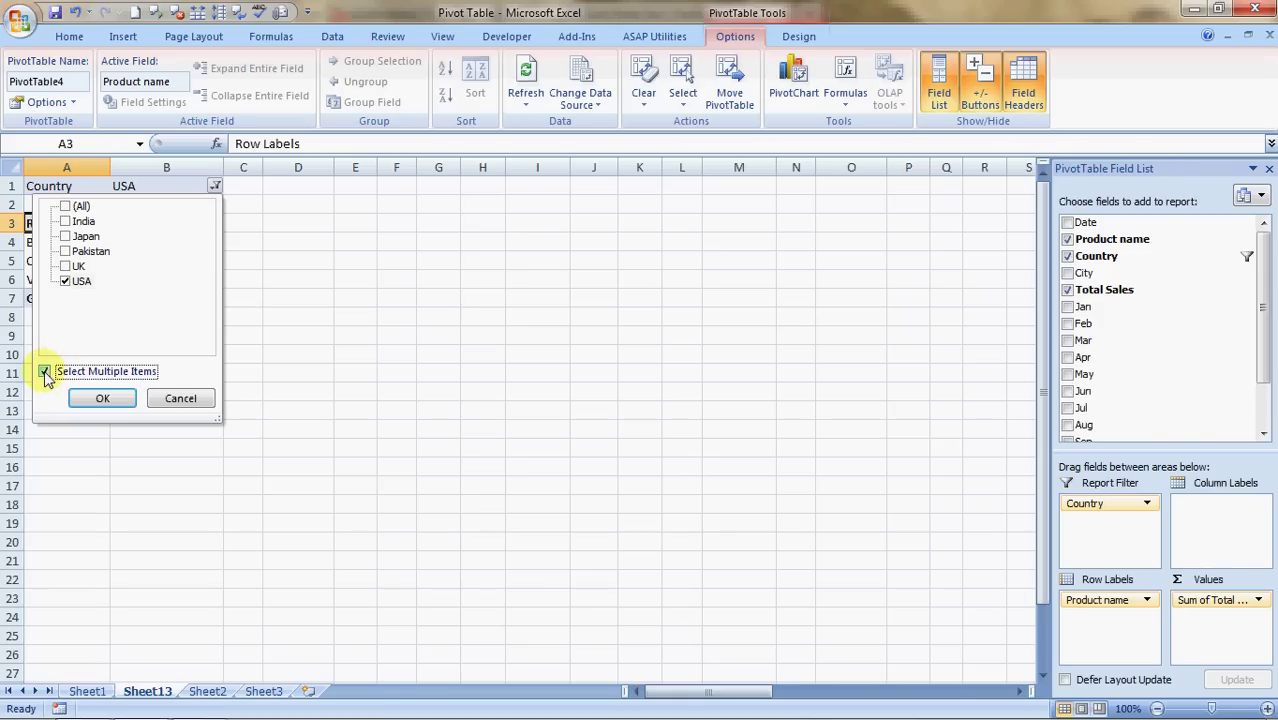
left_click(66, 266)
left_click(101, 397)
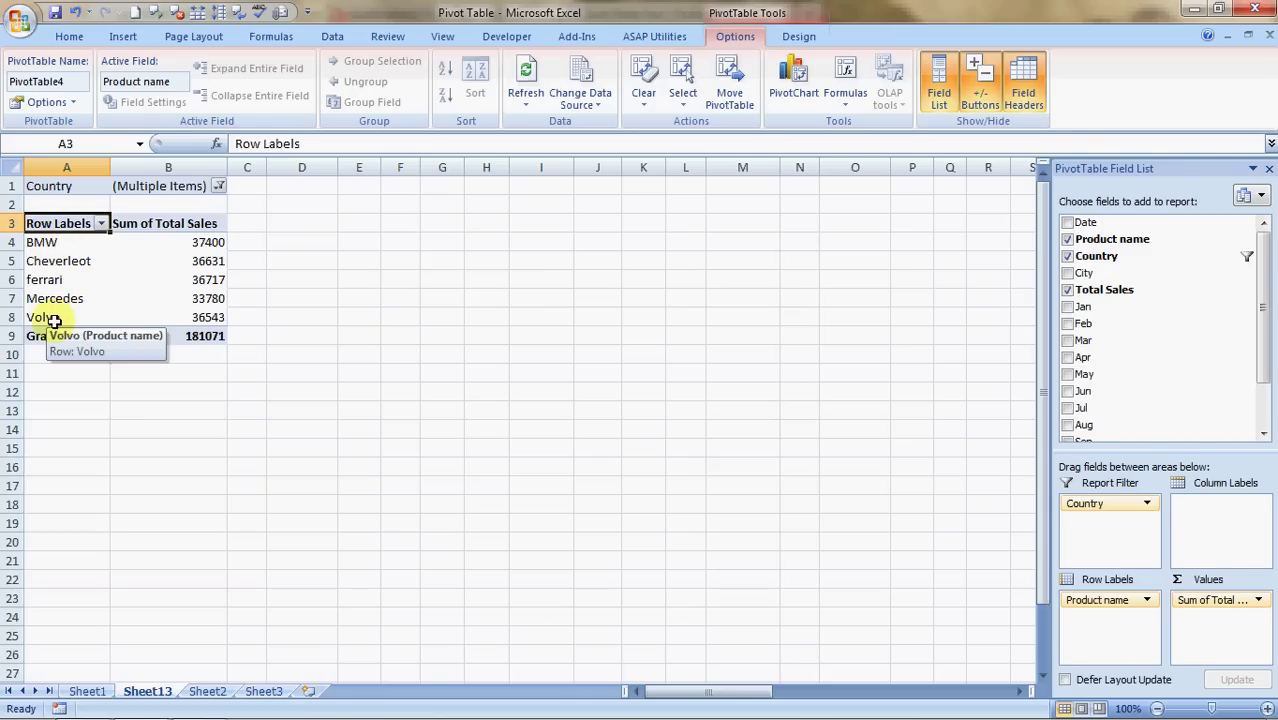
Step: Turn on 'Refresh data when opening the file' in PivotTable Options, then switch to Sheet2
left_click(208, 405)
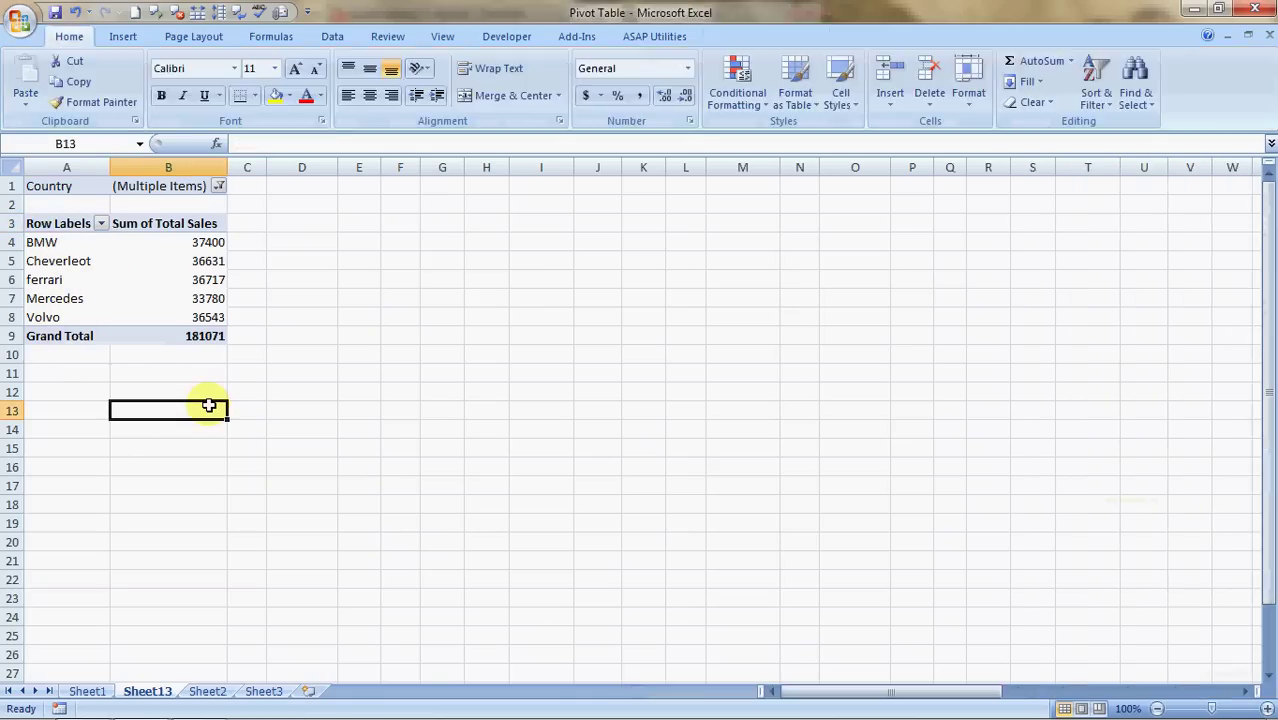
left_click(178, 294)
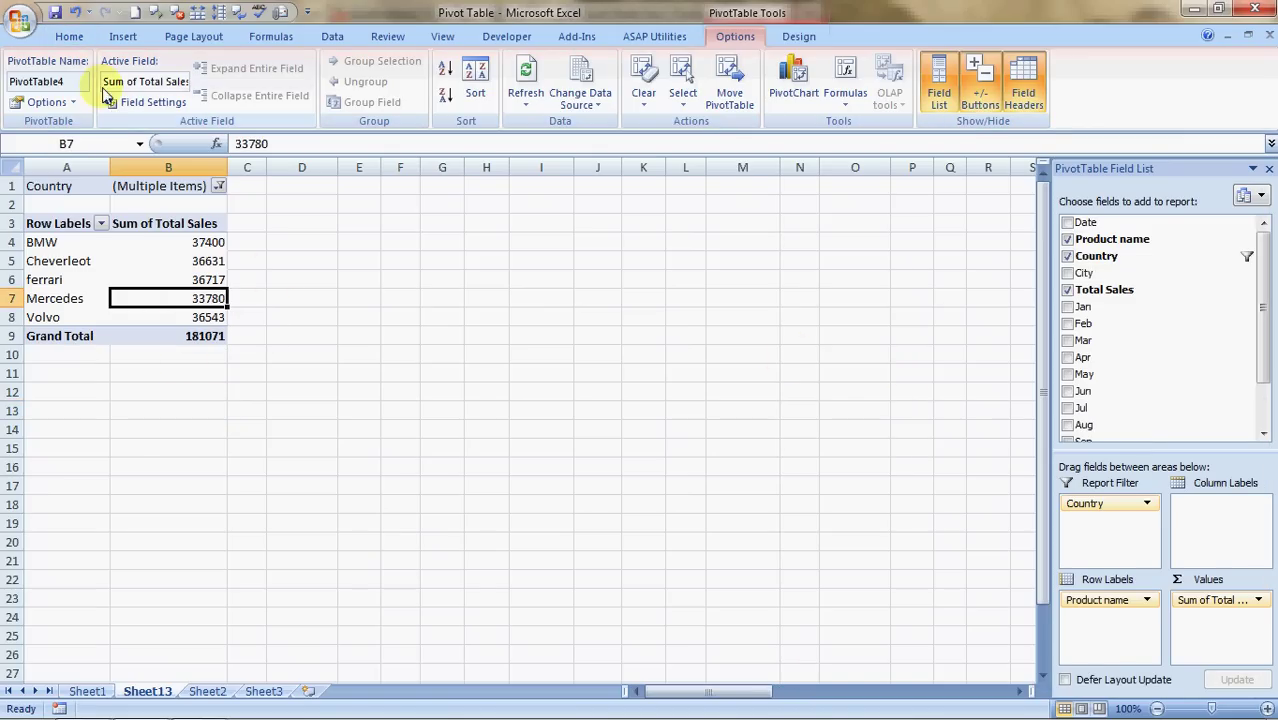
left_click(74, 103)
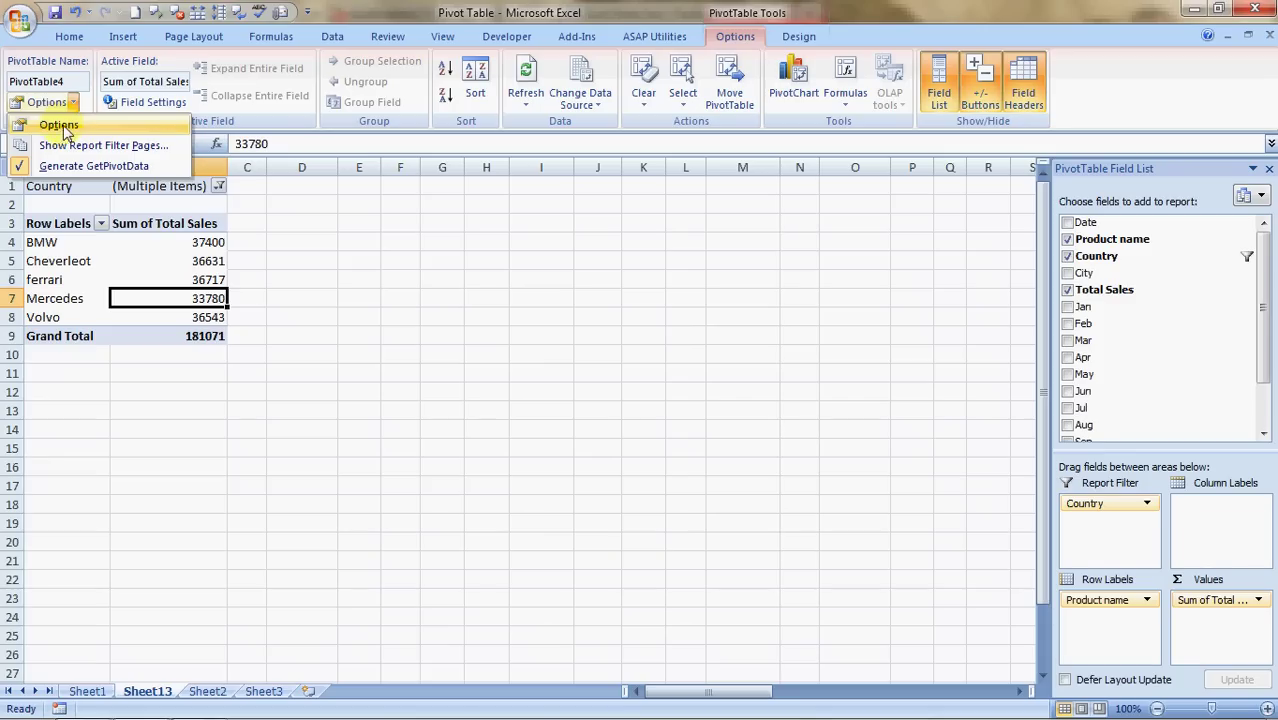
left_click(60, 128)
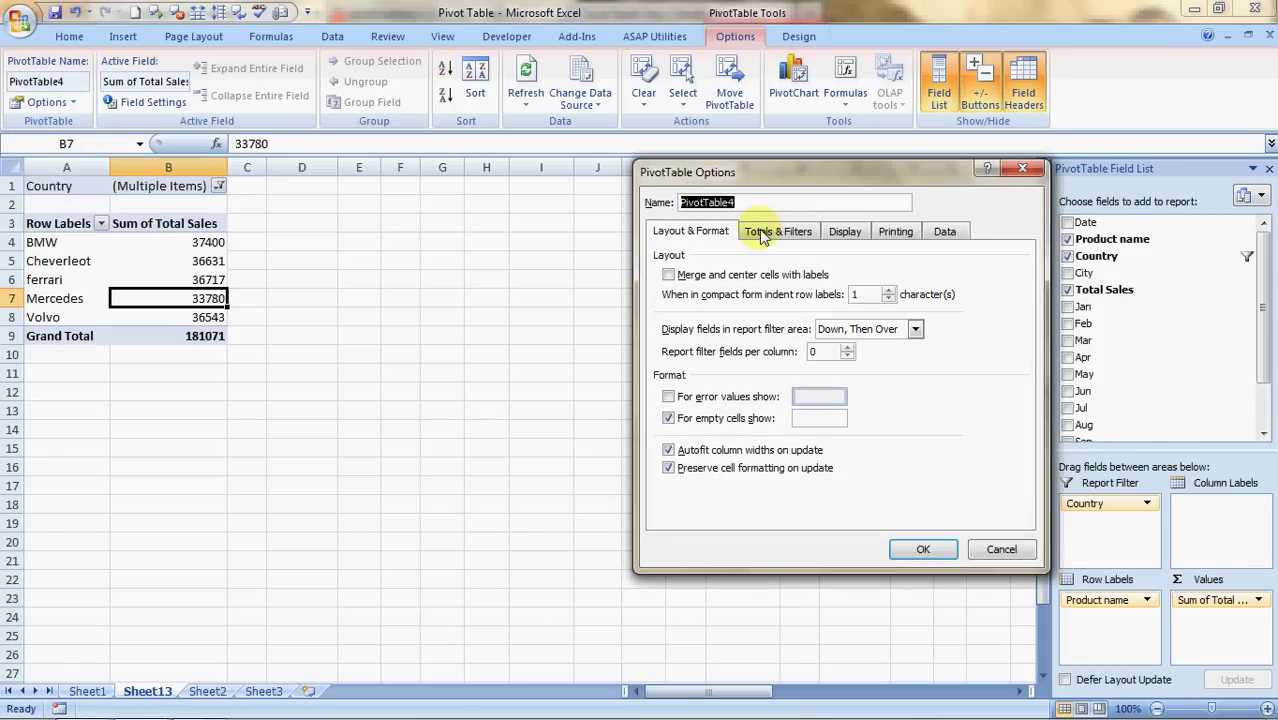
left_click(762, 232)
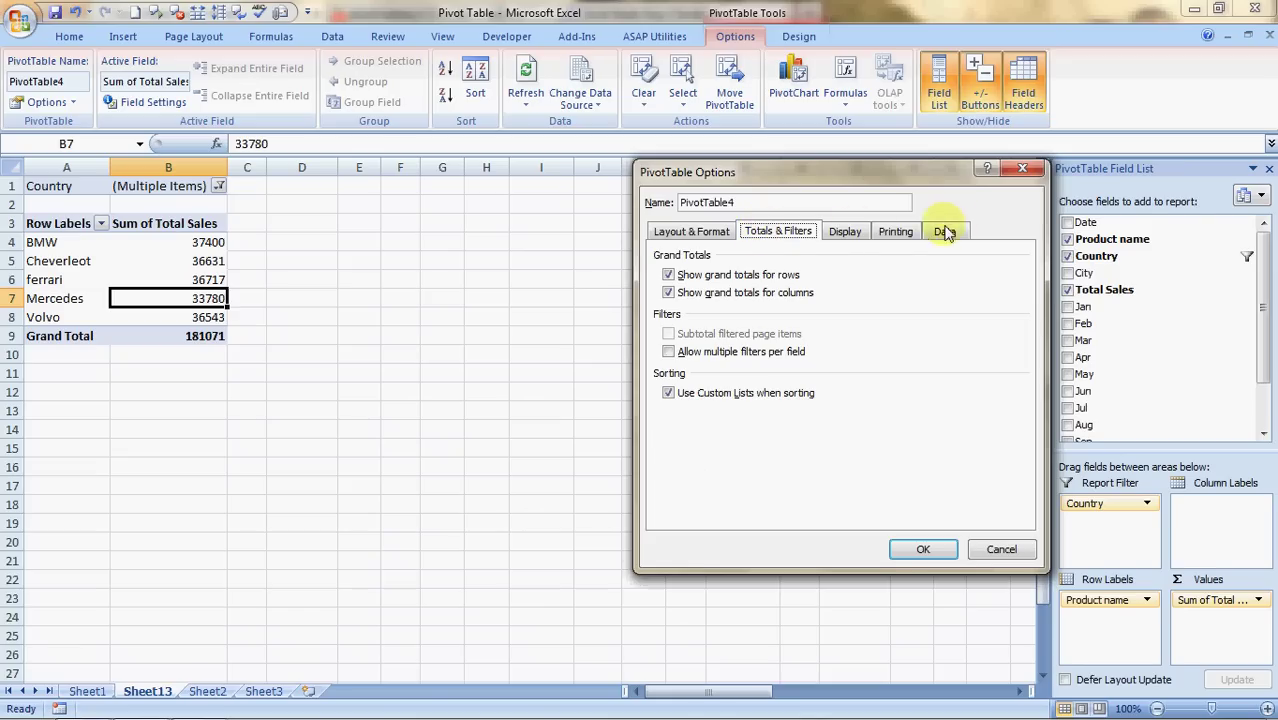
left_click(848, 233)
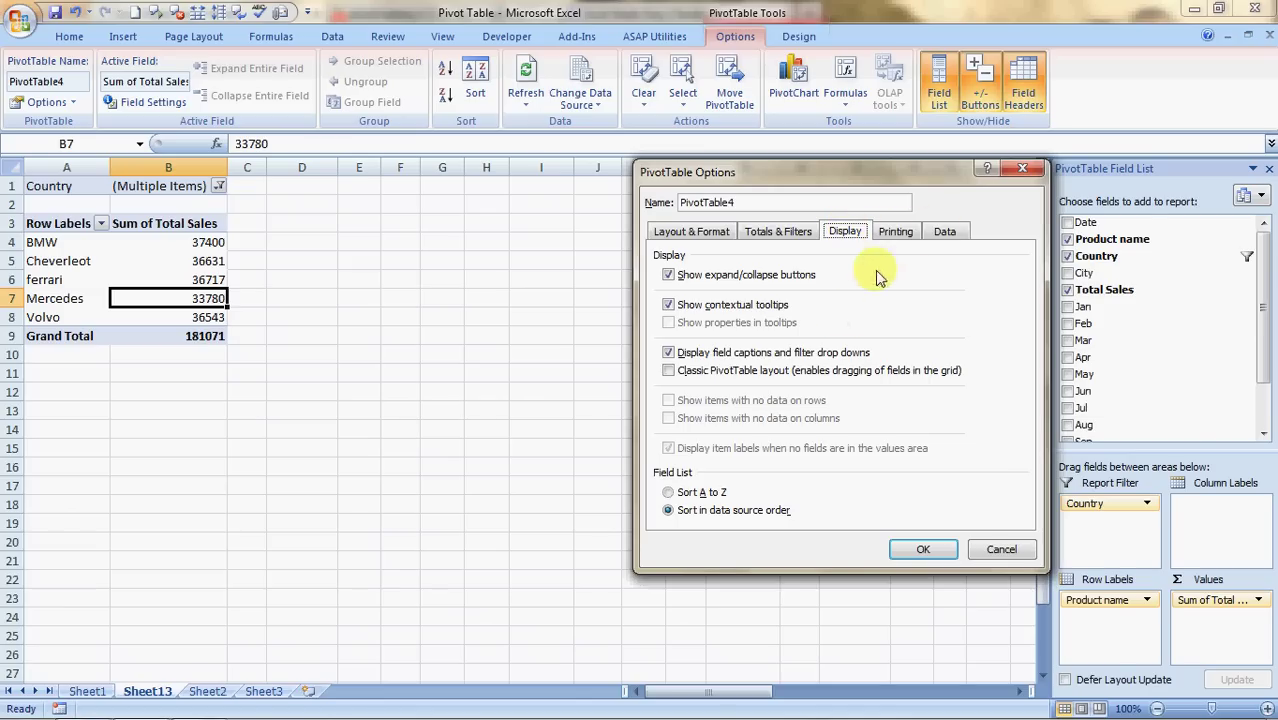
left_click(948, 234)
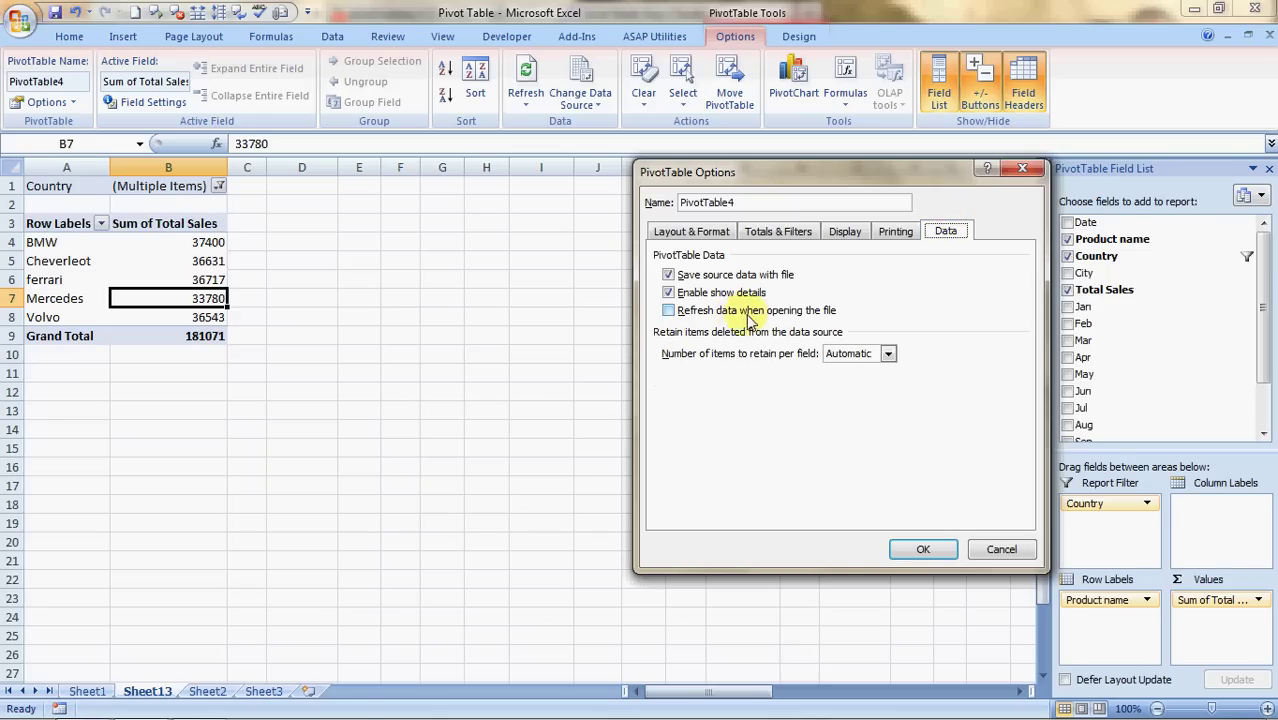
left_click(668, 311)
left_click(910, 551)
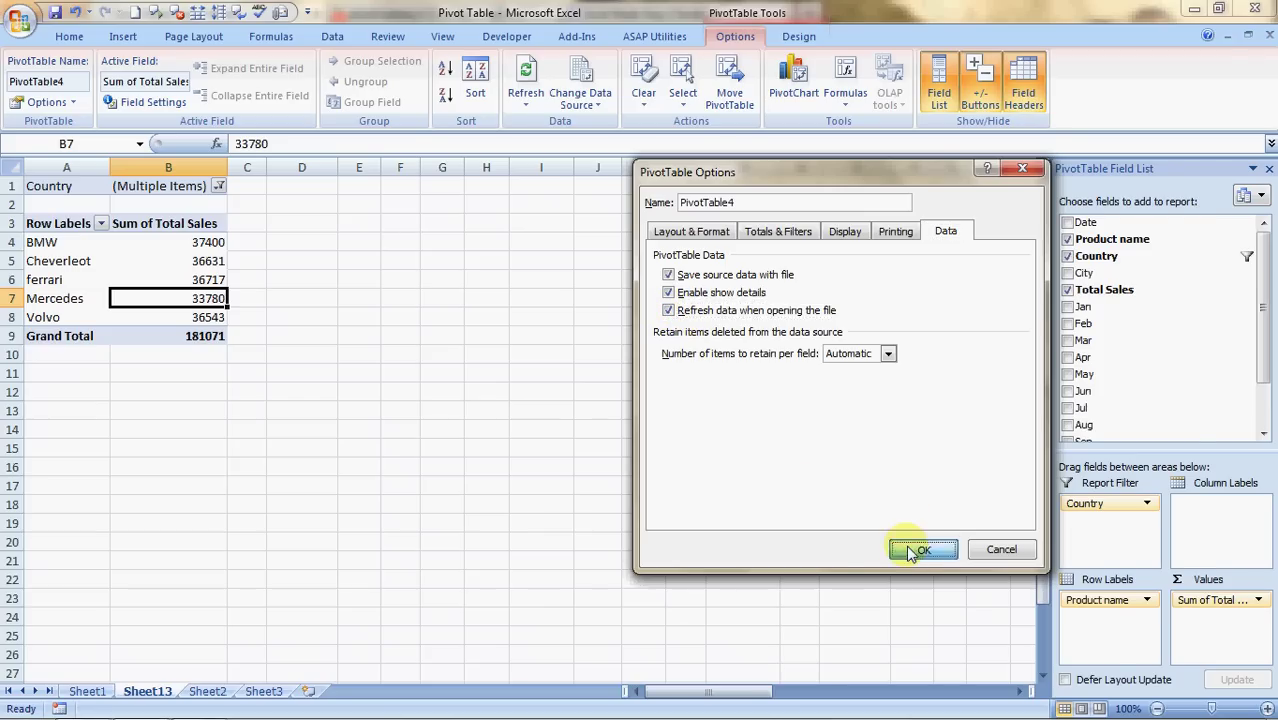
left_click(196, 695)
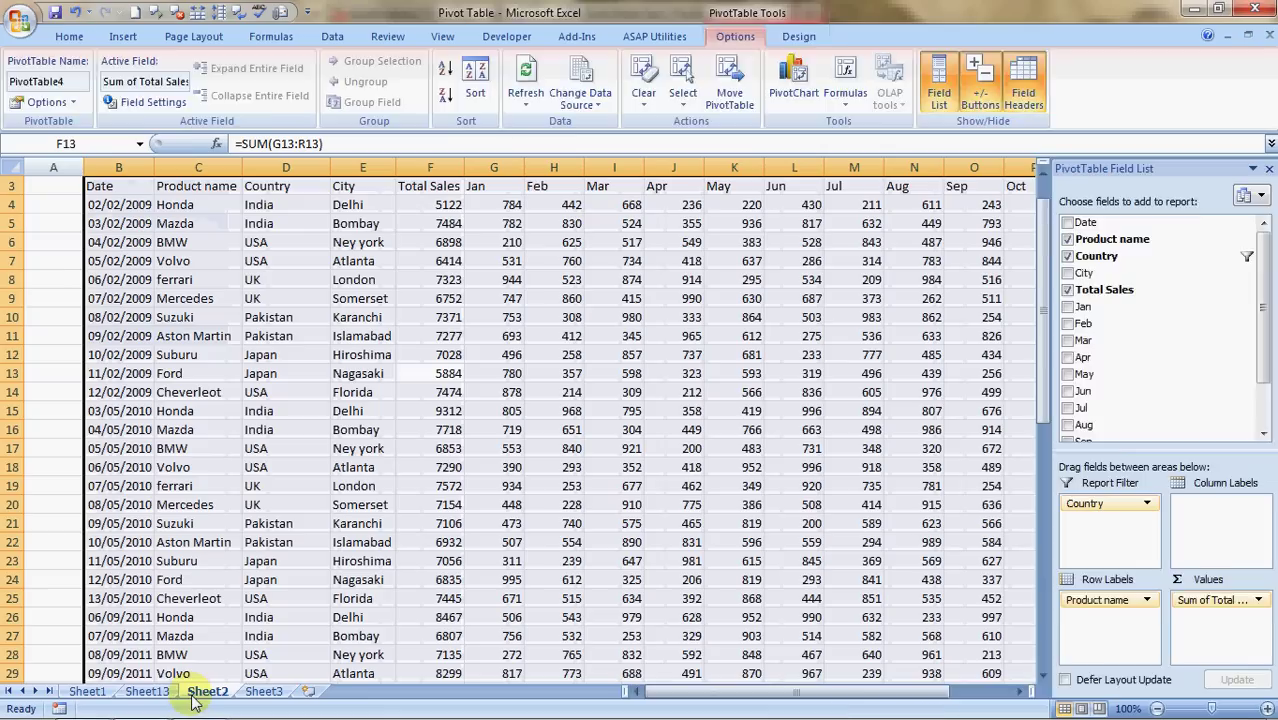
Step: Look through the Total Sales column of the Sheet2 data down to cell G43
left_click(456, 448)
key("Down")
key("Down")
key("Down")
key("Down")
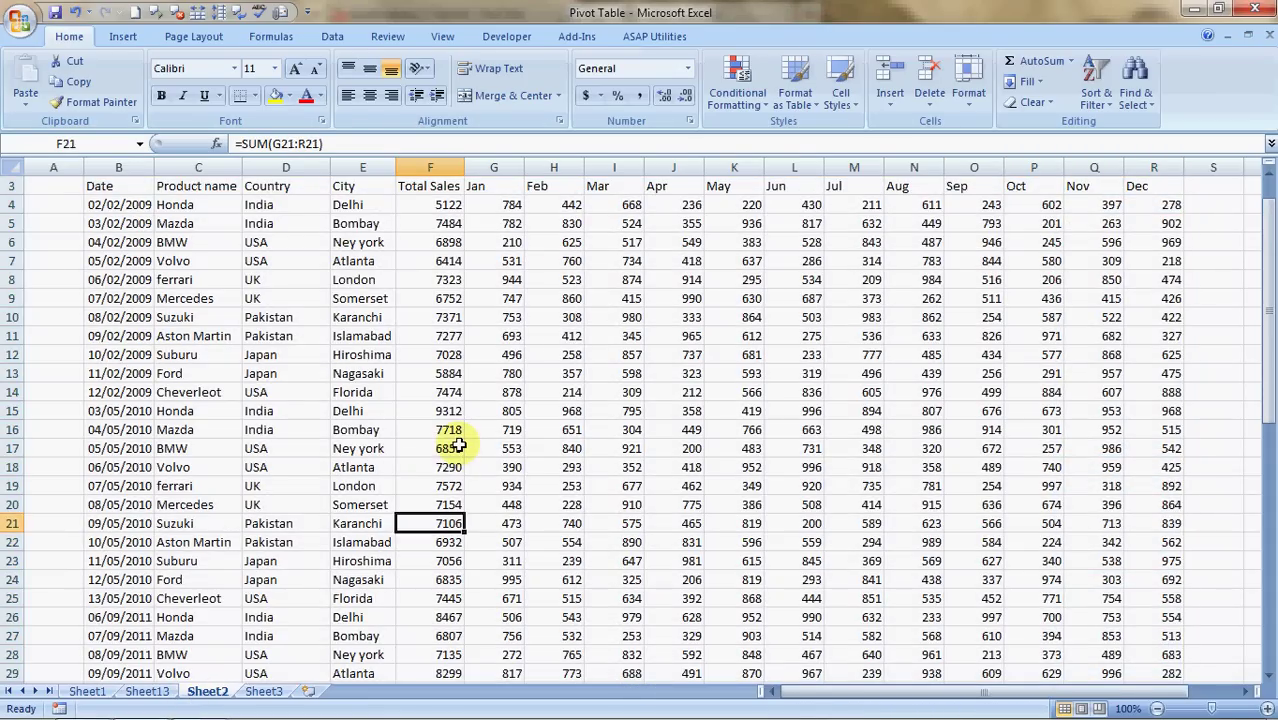
key("Down")
key("Down")
key("Down")
key("Down")
key("Down")
key("Down")
key("Down")
key("Down")
key("Down")
key("Down")
key("Down")
key("Down")
key("Down")
key("Down")
key("Down")
key("Down")
key("Down")
key("Down")
key("Down")
key("Down")
mouse_move(145, 703)
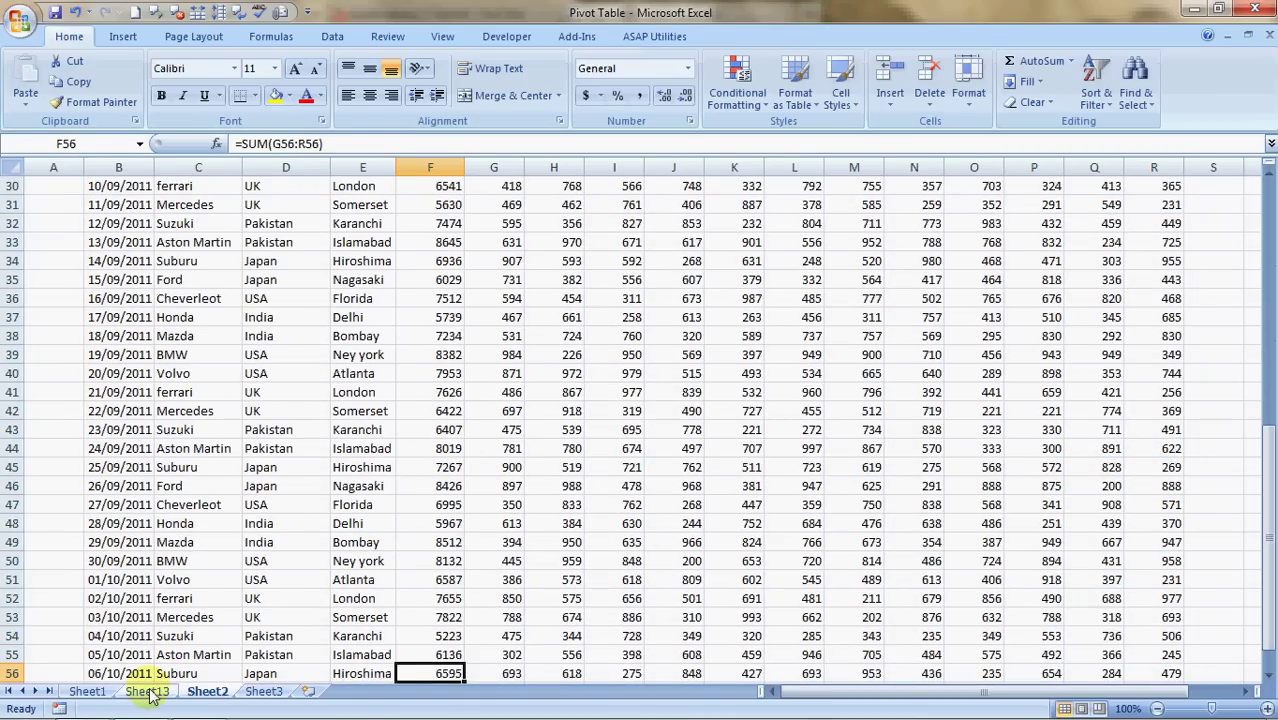
left_click(483, 427)
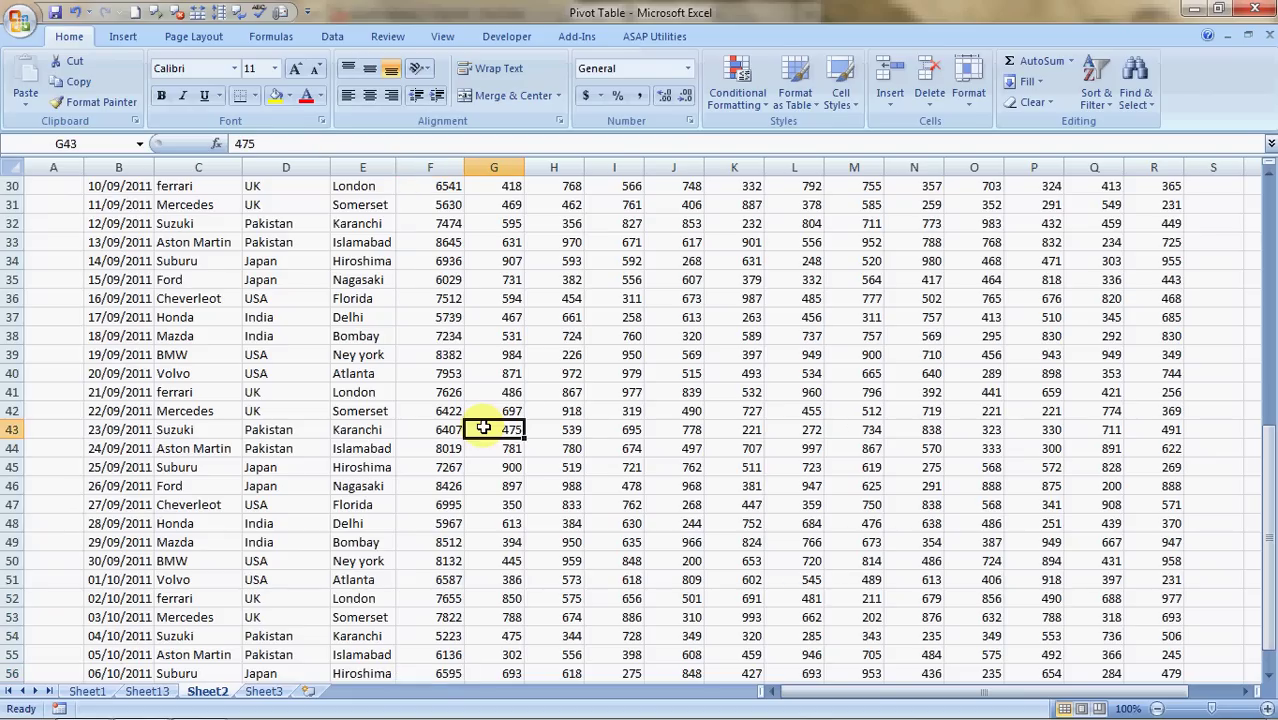
Step: Return to Sheet13 and refresh PivotTable4 from the source data
left_click(147, 691)
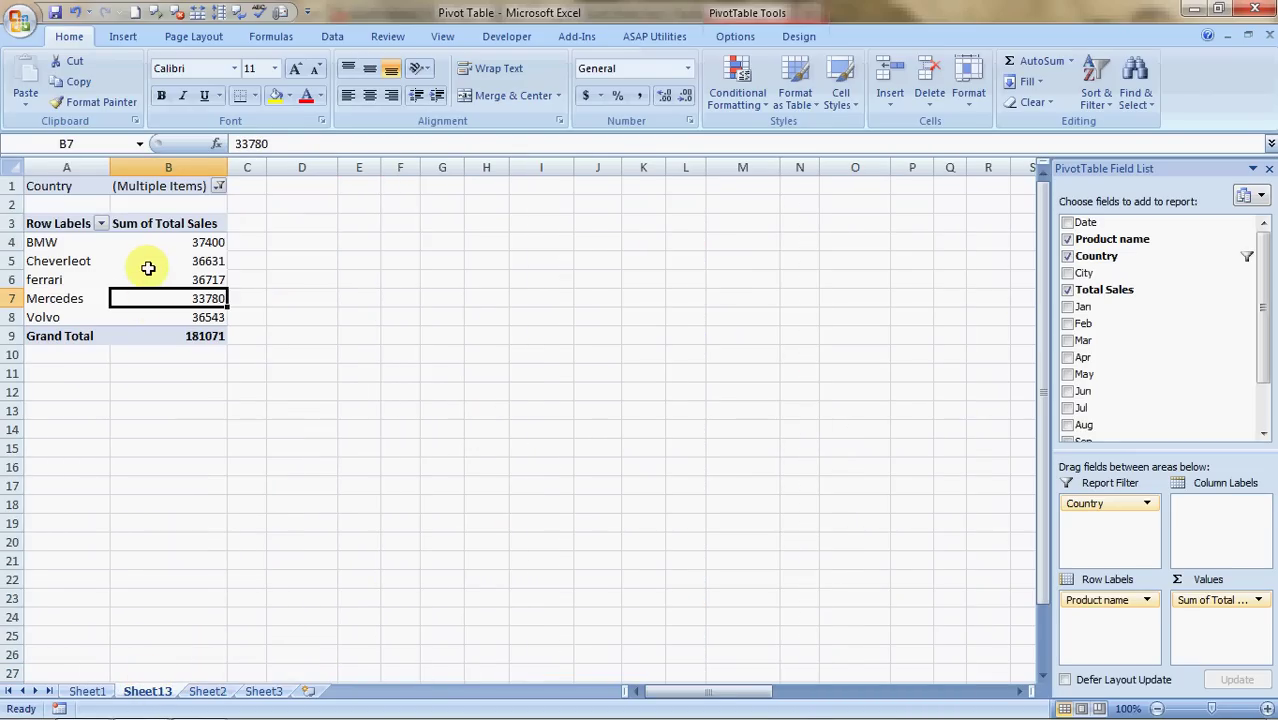
left_click(148, 266)
right_click(148, 268)
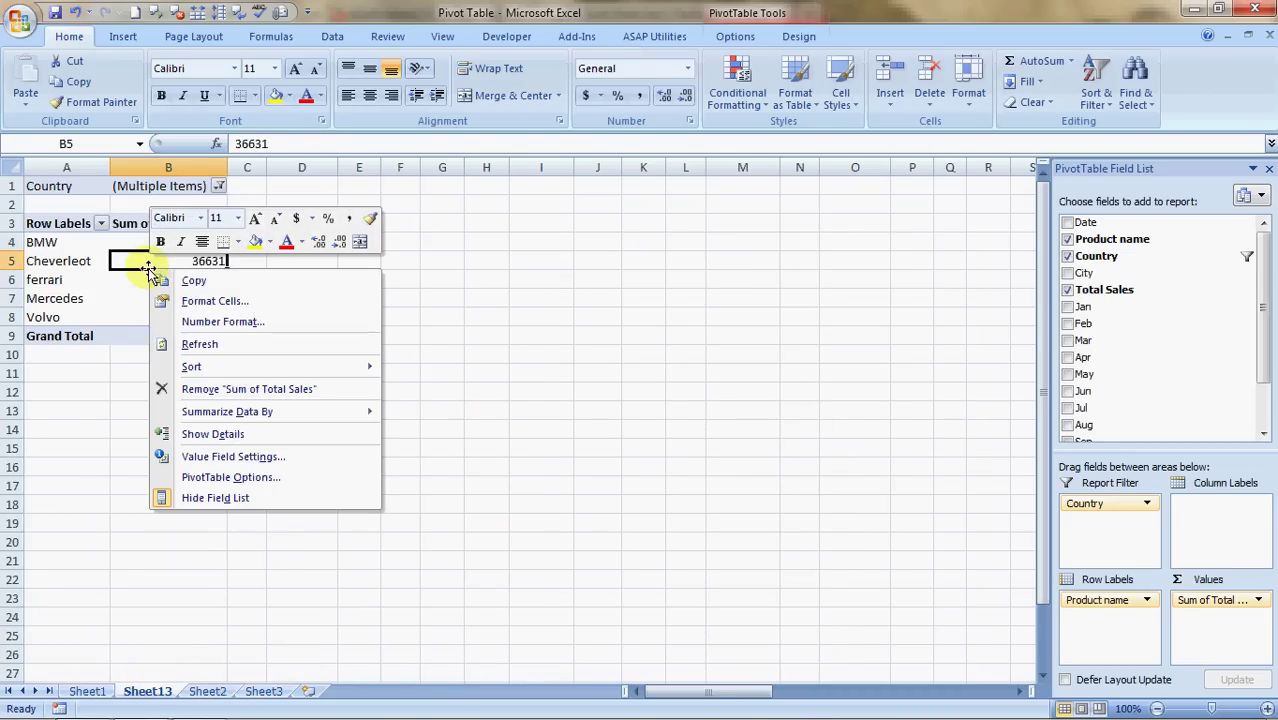
left_click(197, 343)
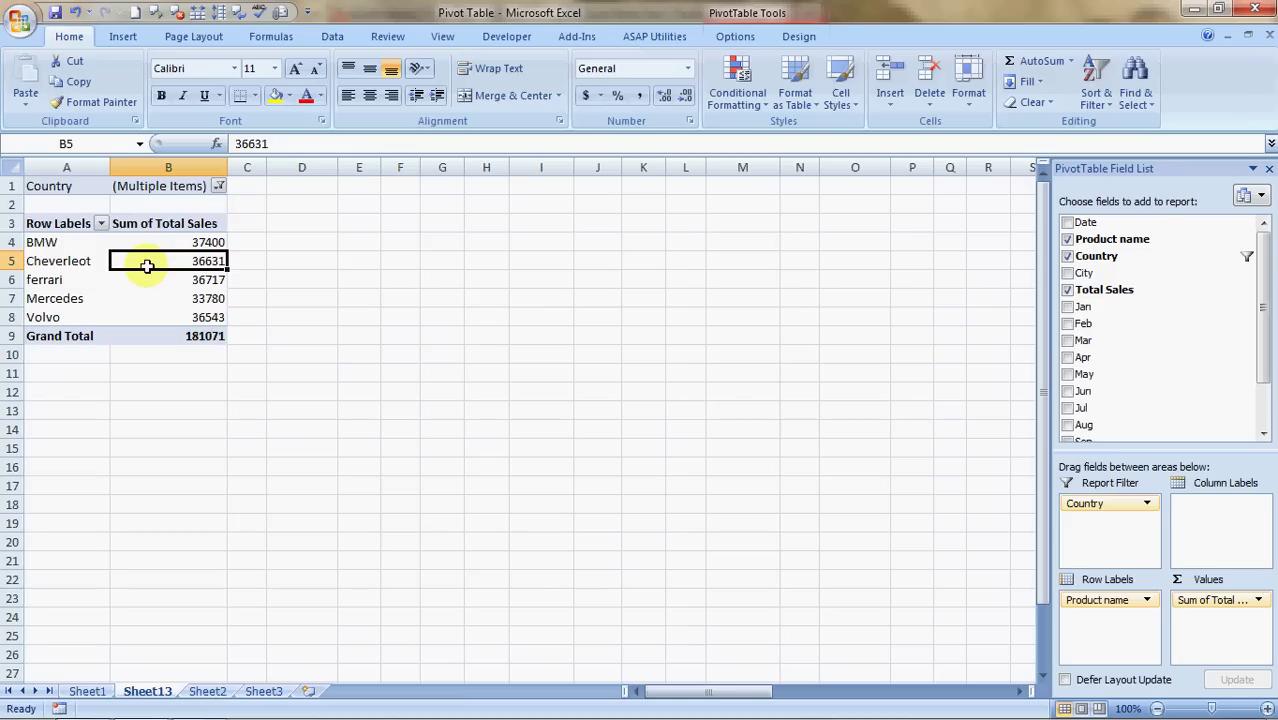
mouse_move(146, 265)
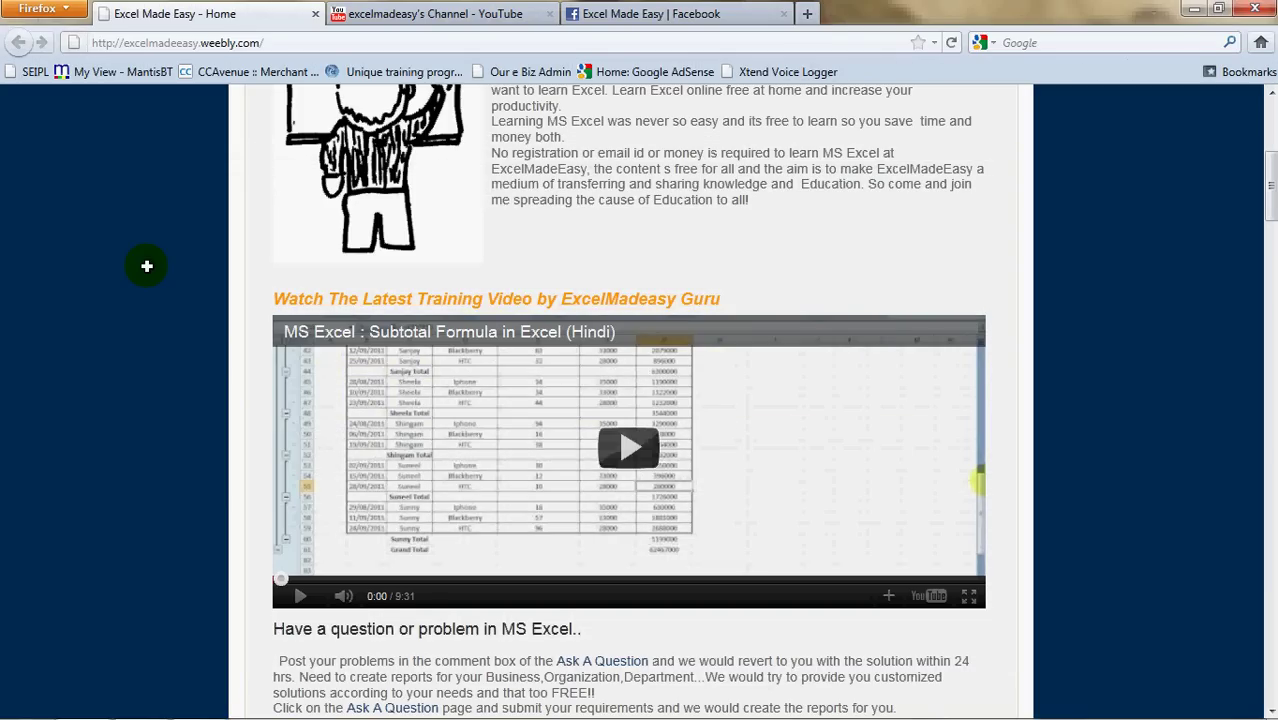
Step: Visit the Training Files page listing countifs.xls and concatenate.xls, then Free Stuff, then Home
scroll(146, 266, "up", 5)
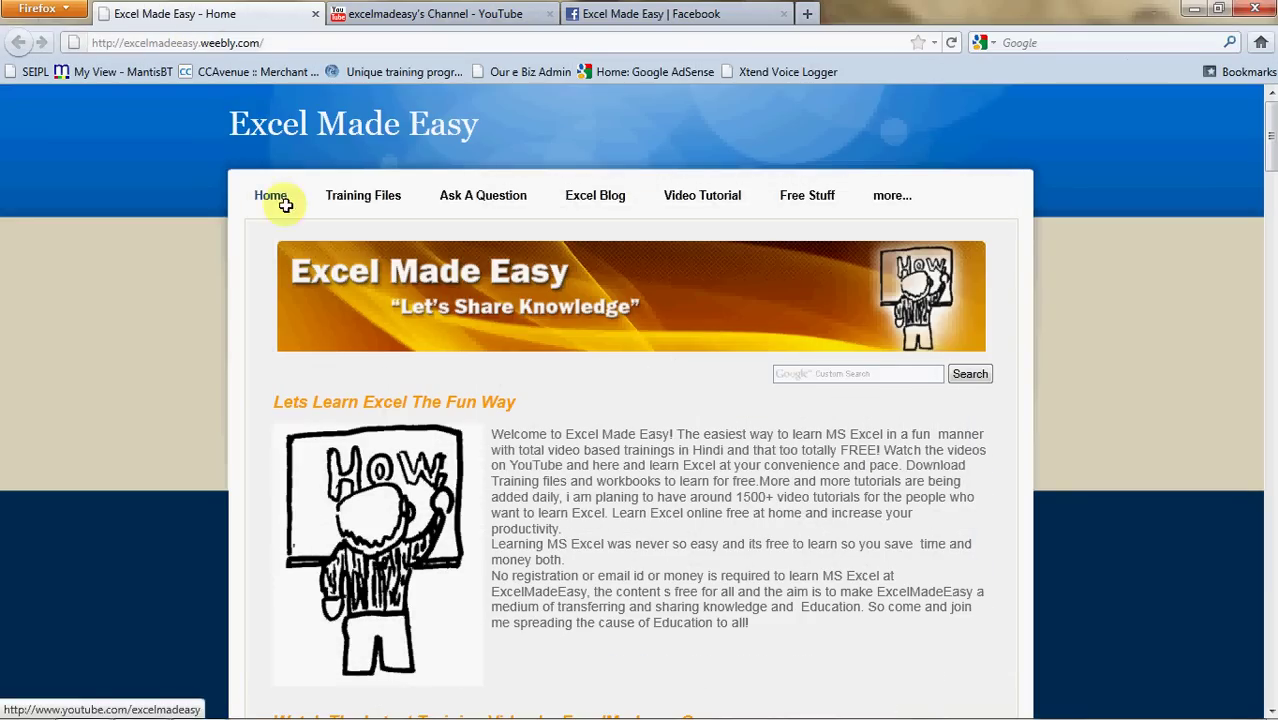
left_click(349, 194)
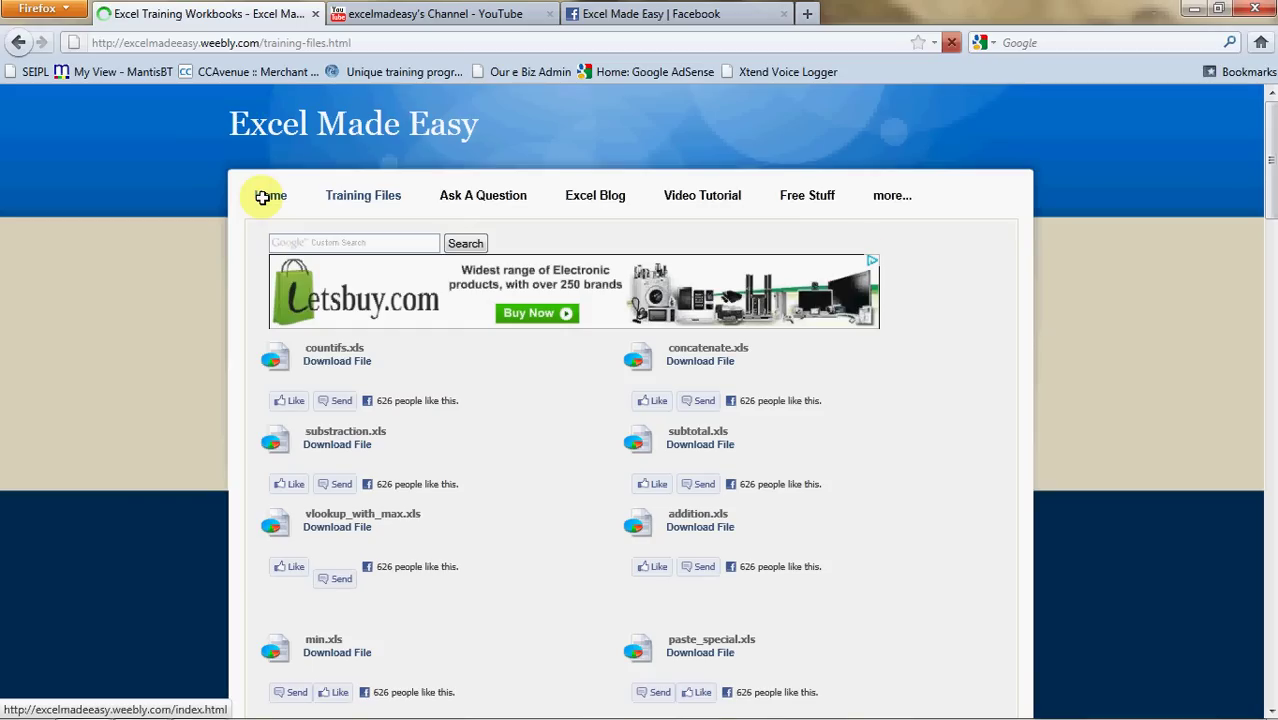
left_click(810, 196)
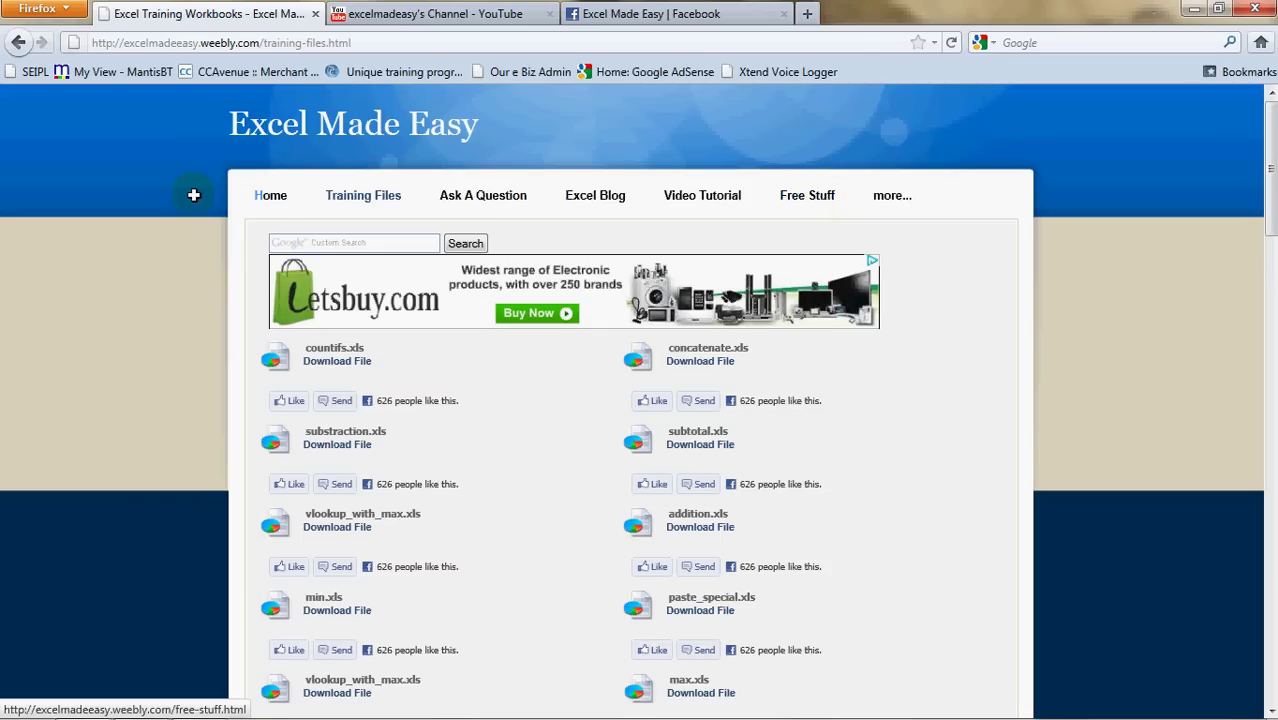
left_click(265, 196)
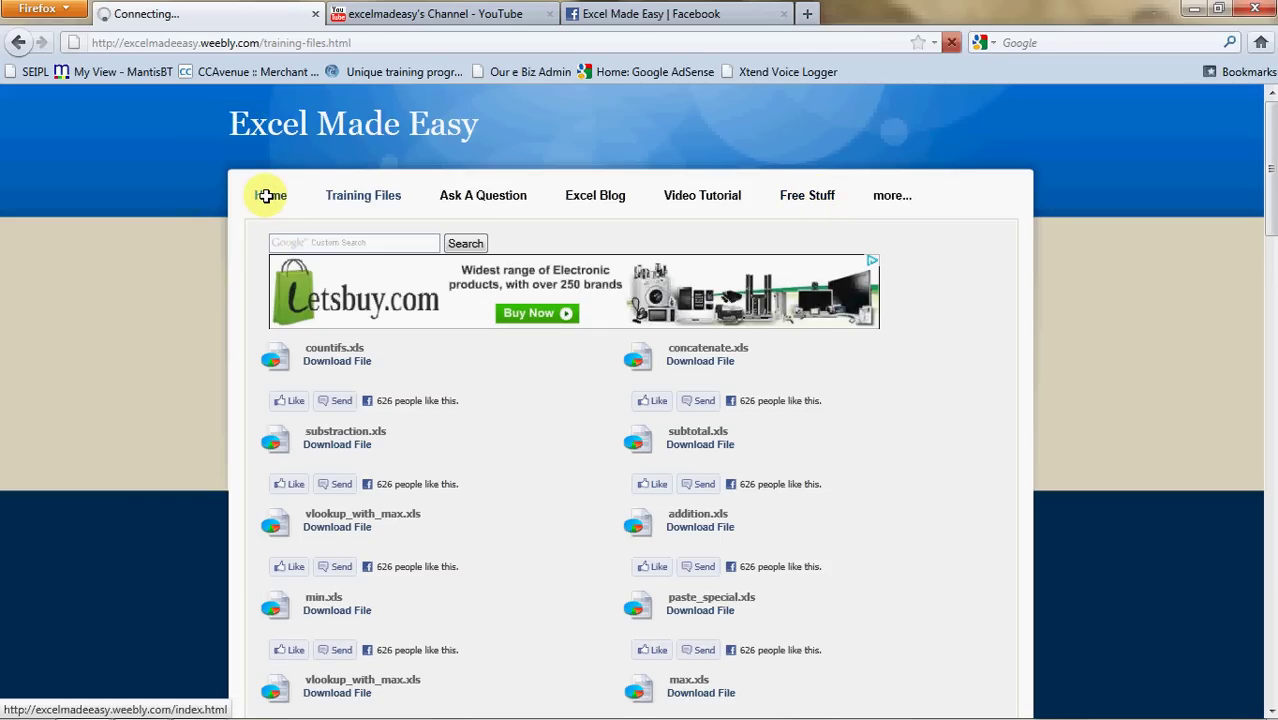
Step: Show the excelmadeeasy YouTube channel and its featured video's share link, then return to the top
left_click(400, 13)
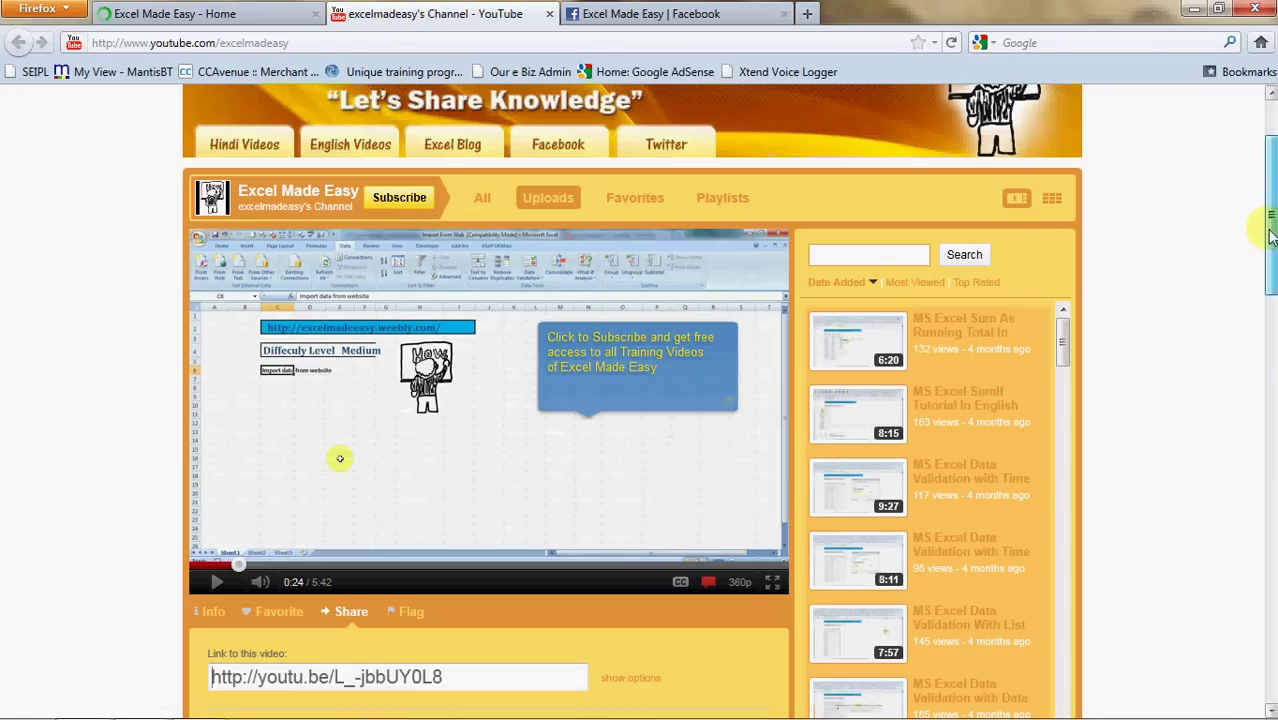
scroll(1270, 232, "down", 4)
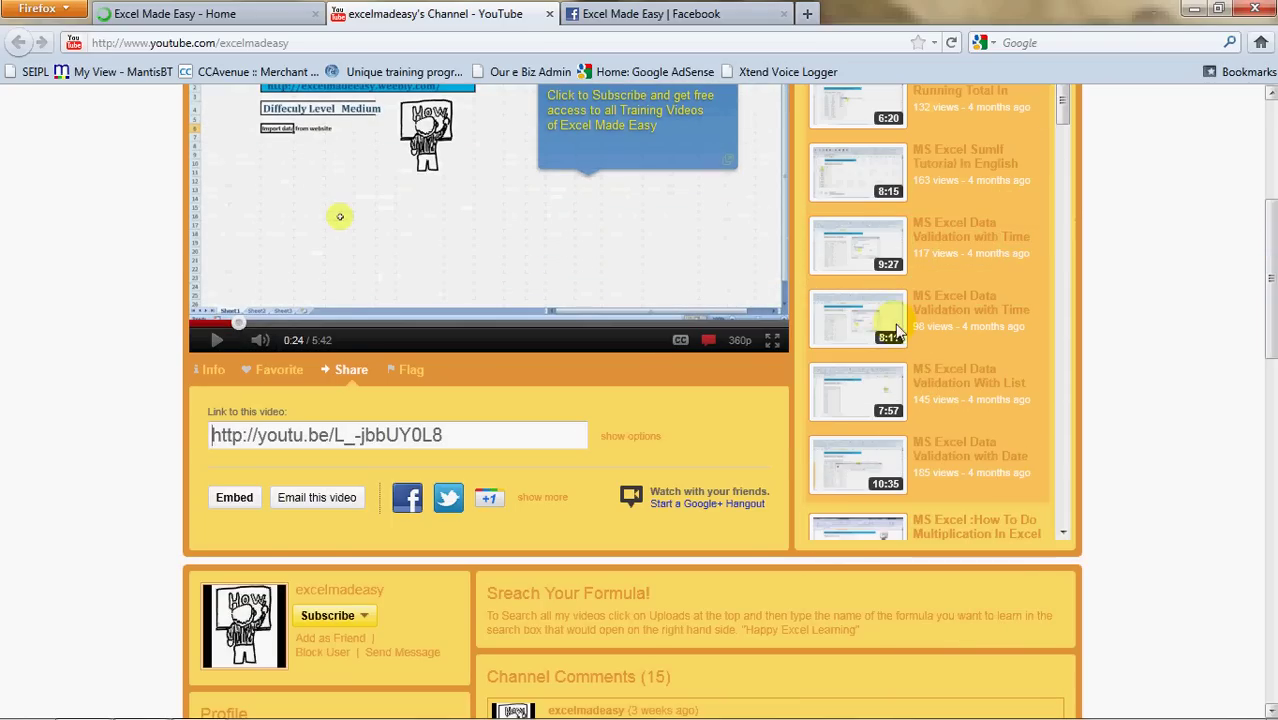
left_click(342, 370)
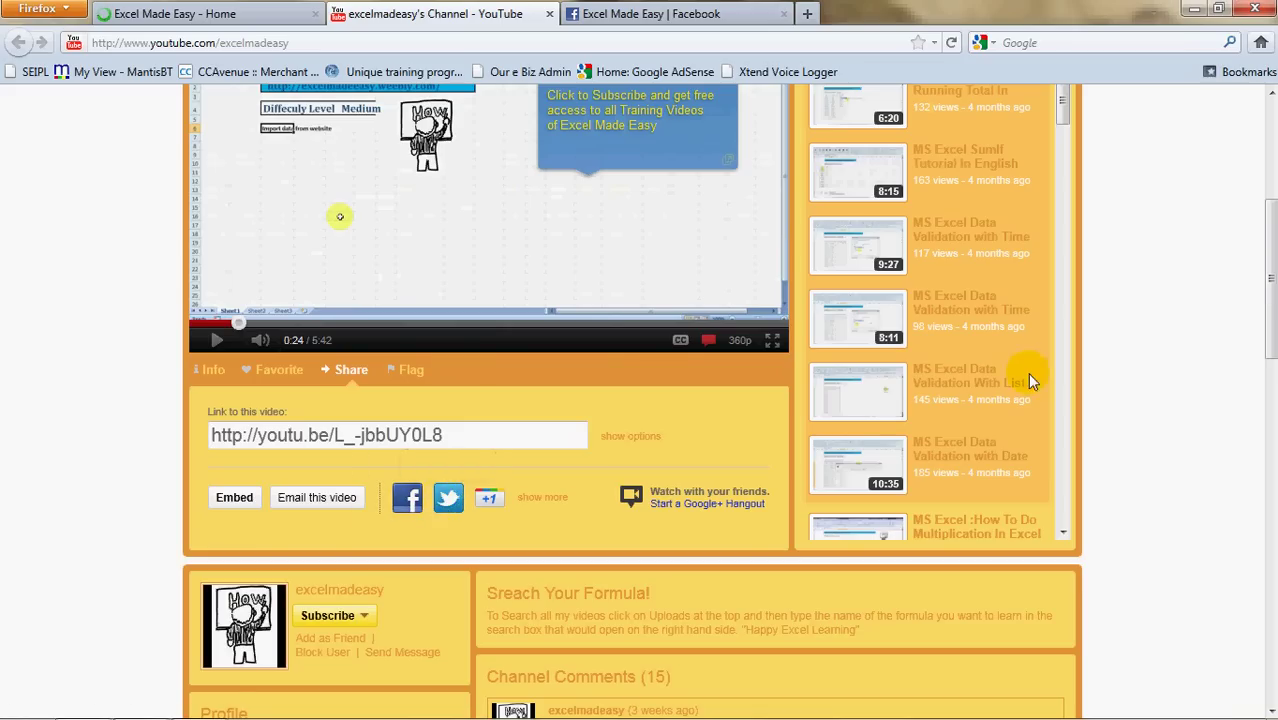
left_click_drag(1270, 271, 1271, 178)
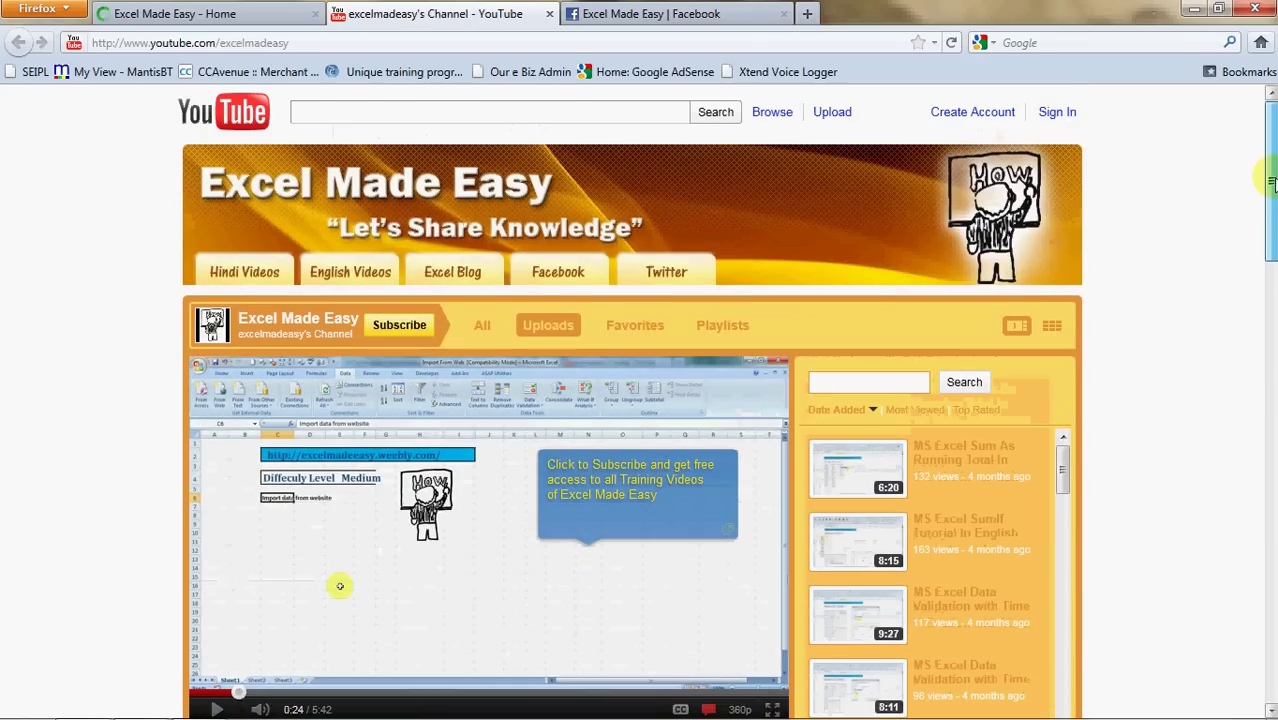
Step: Look over the Excel Made Easy Facebook page with 626 likes, then return to the website's Home page
left_click(650, 18)
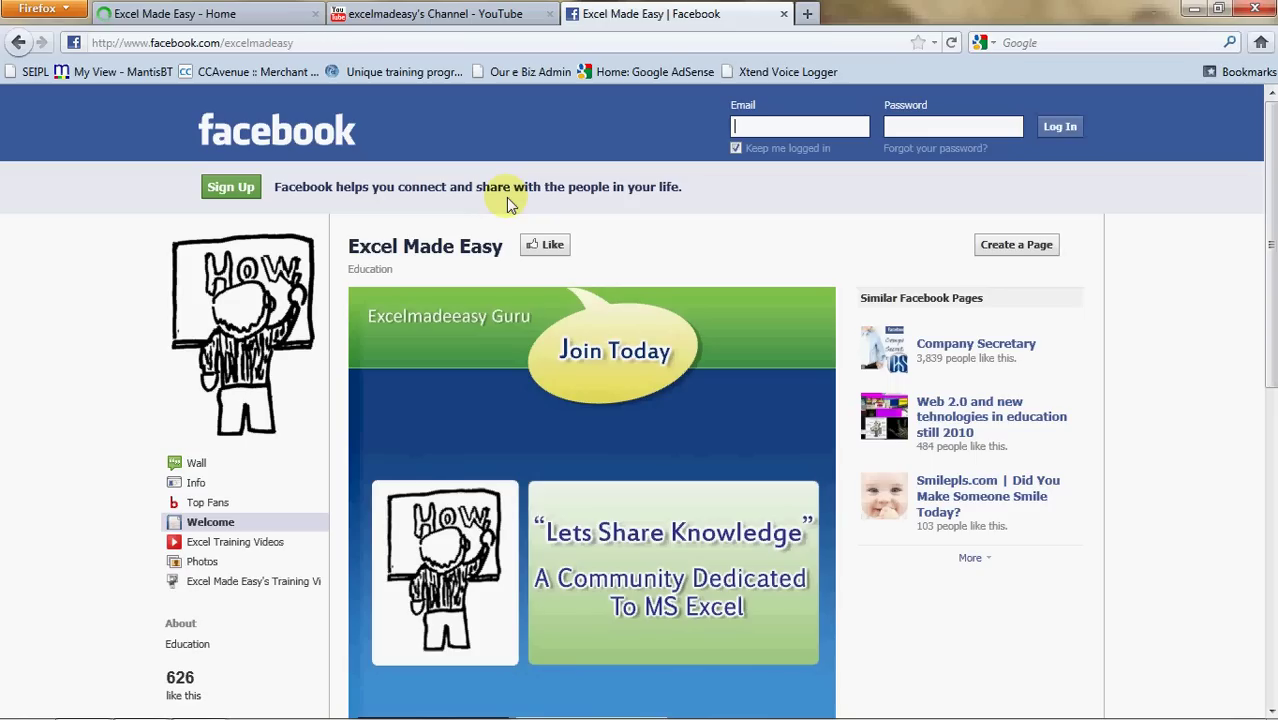
left_click(176, 14)
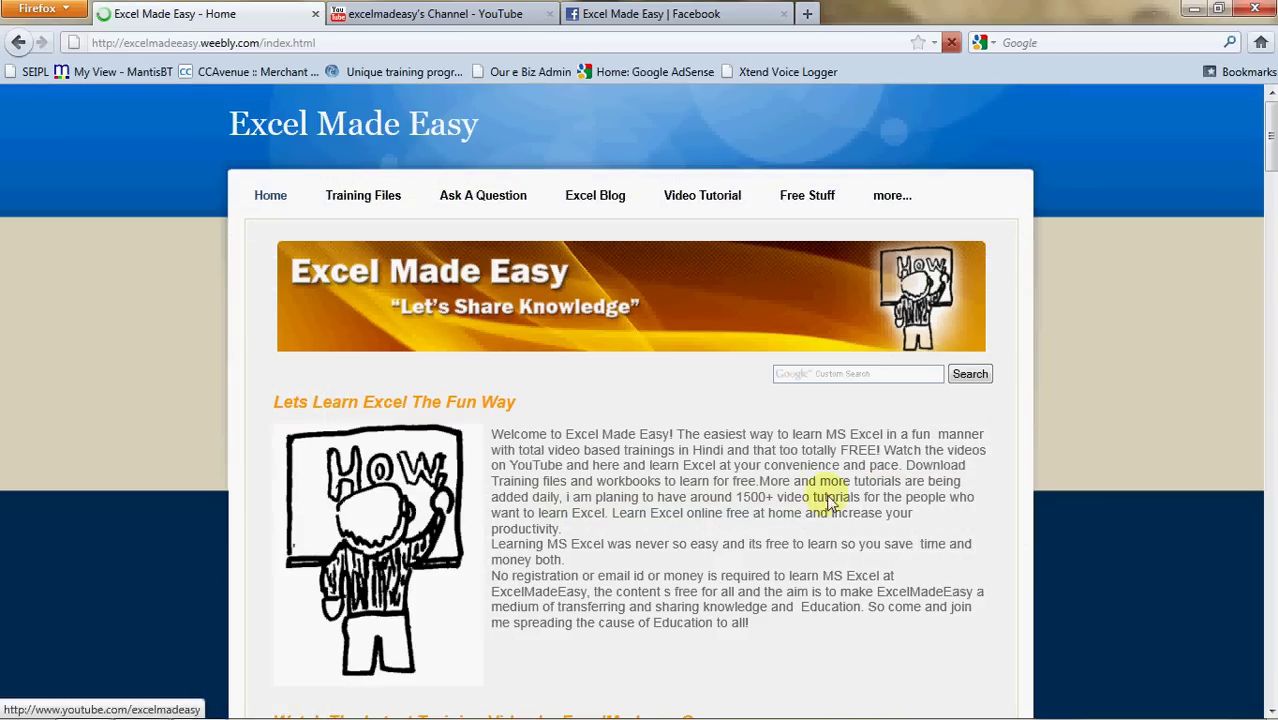